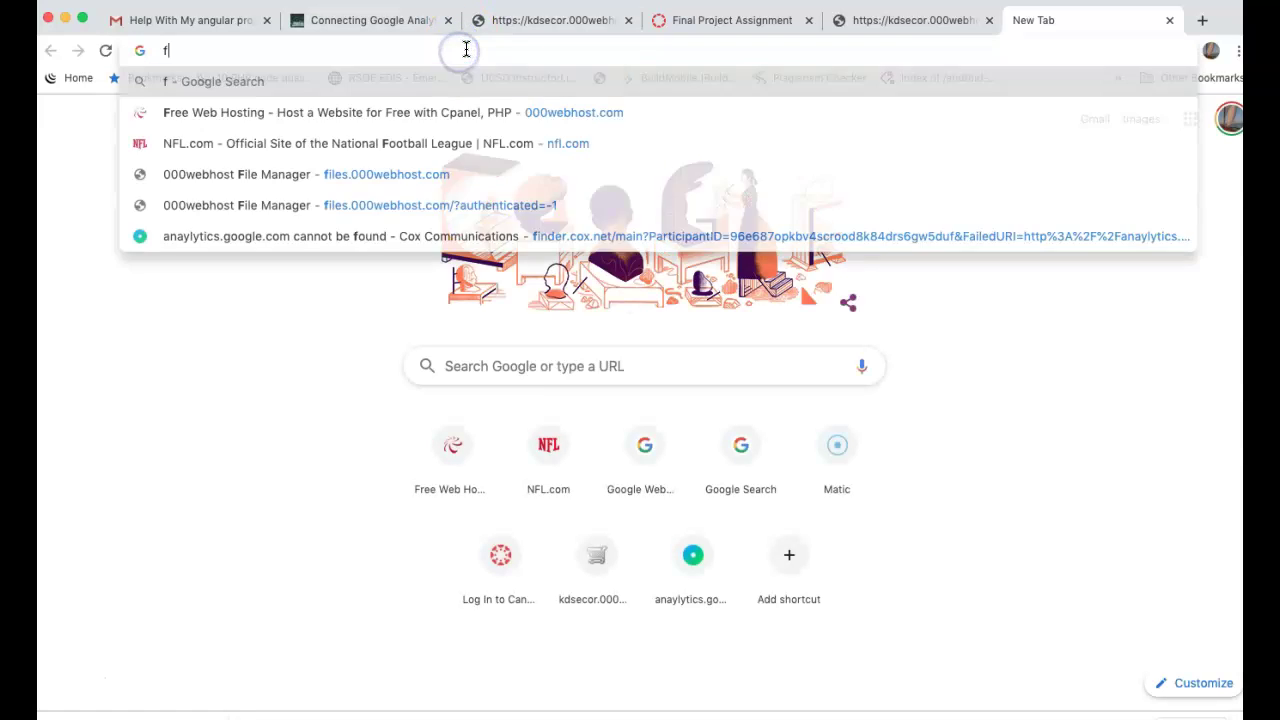
- Load google.com/webmasters and begin signing in to Google's webmaster tools
key(BackSpace)
text(google)
key(Return)
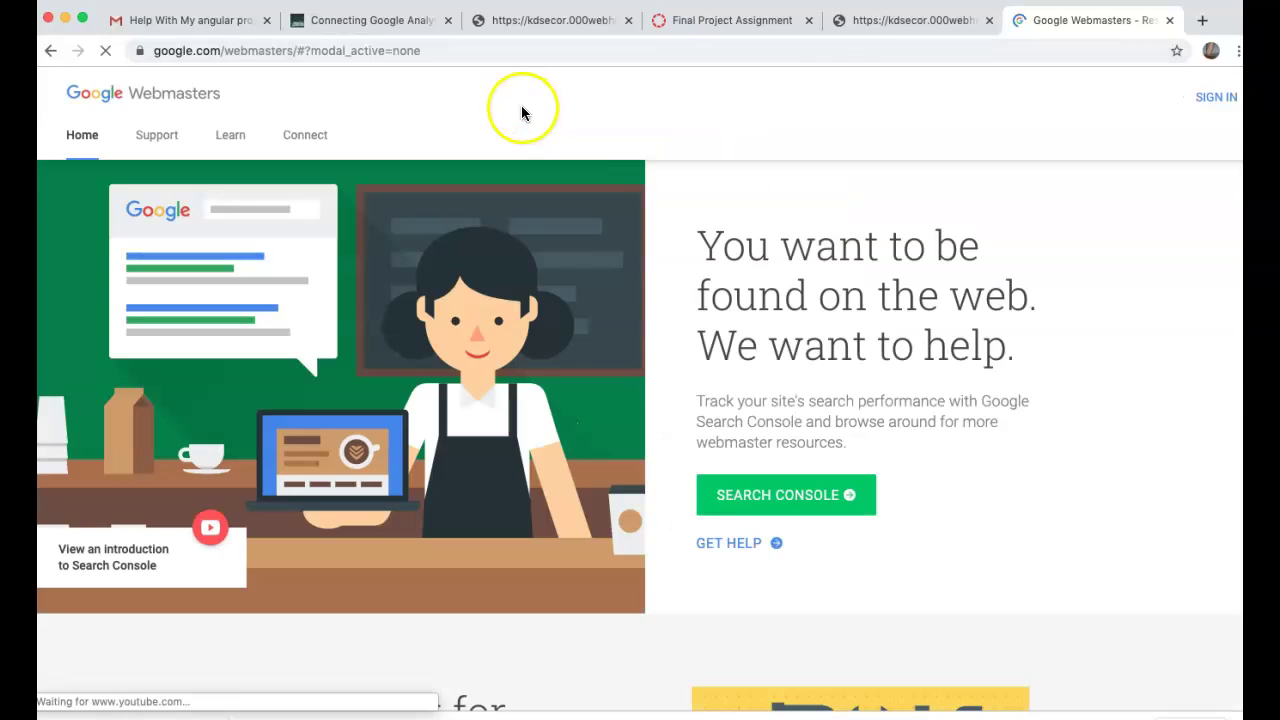
click(1203, 98)
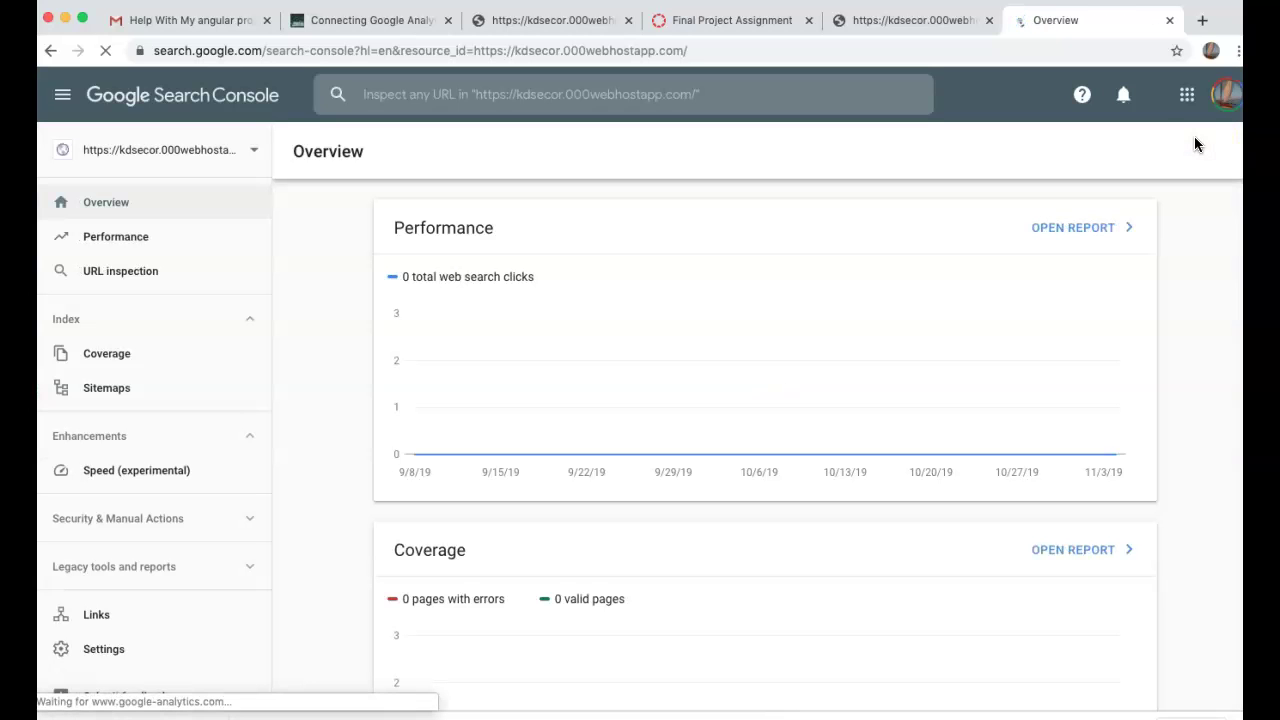
- Switch to the kdsecor.000webhostapp.com property, view its Performance report, then open its Settings
click(888, 179)
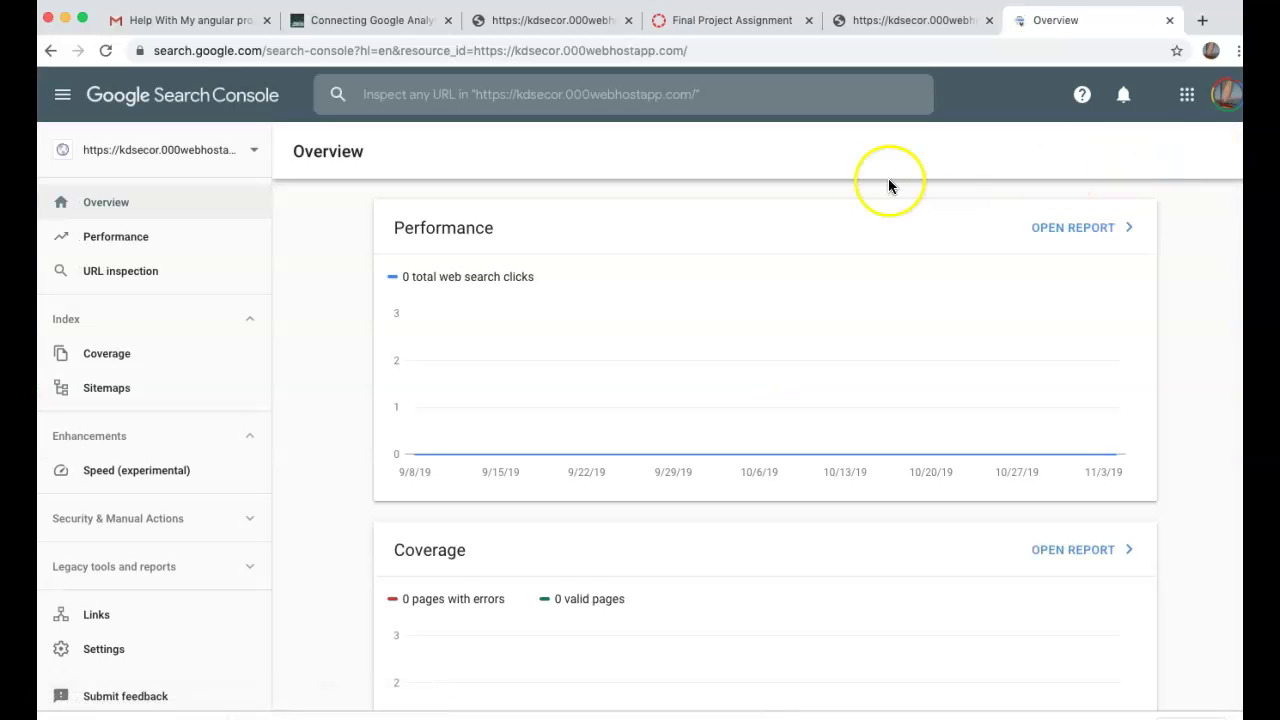
click(157, 150)
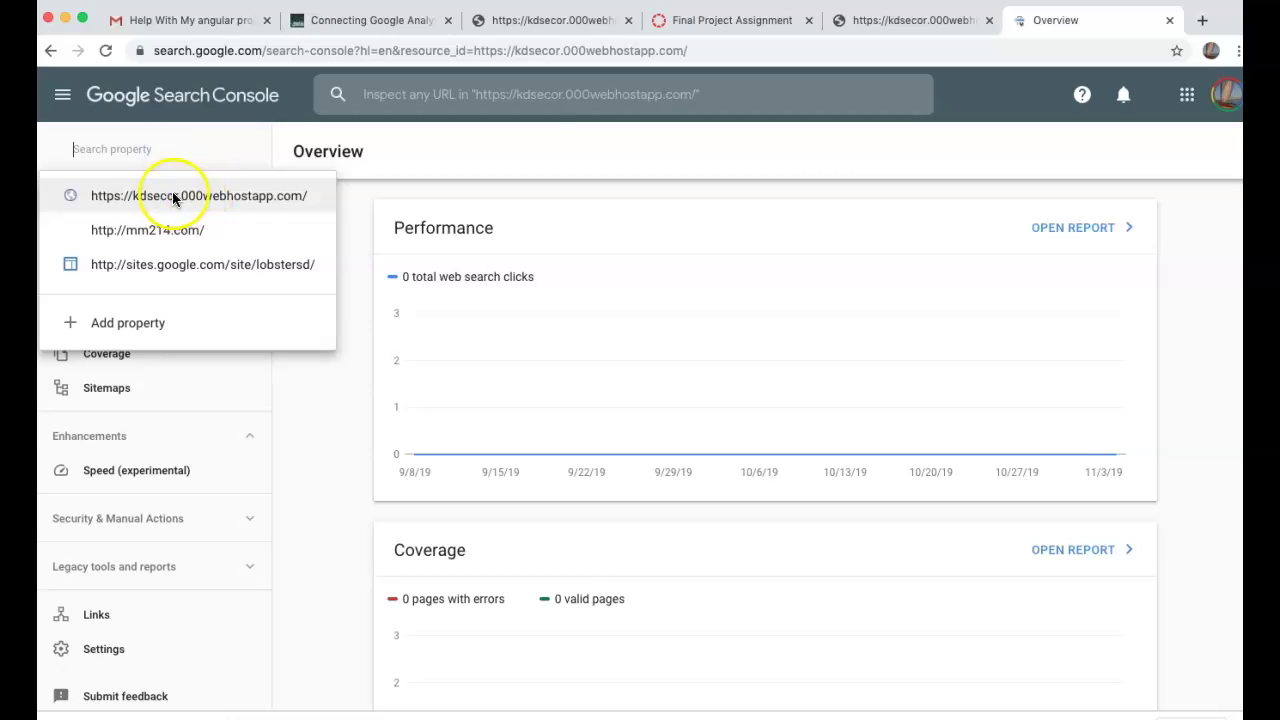
click(236, 196)
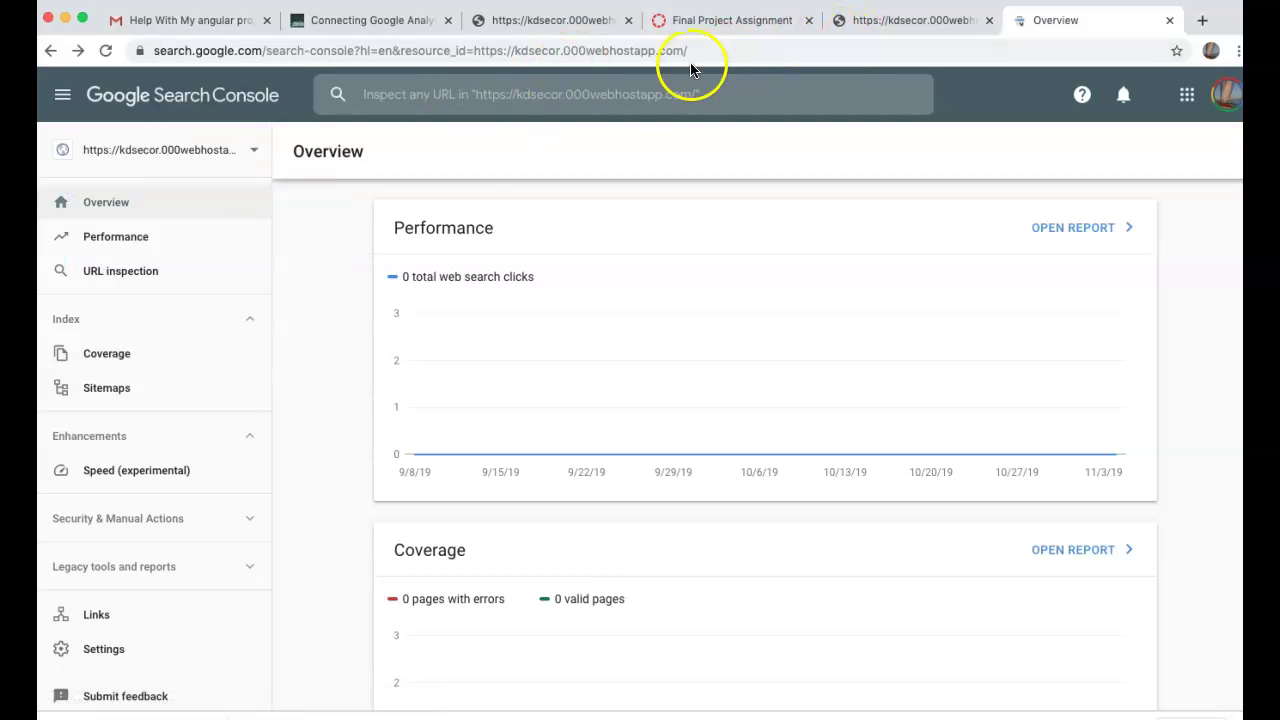
click(160, 238)
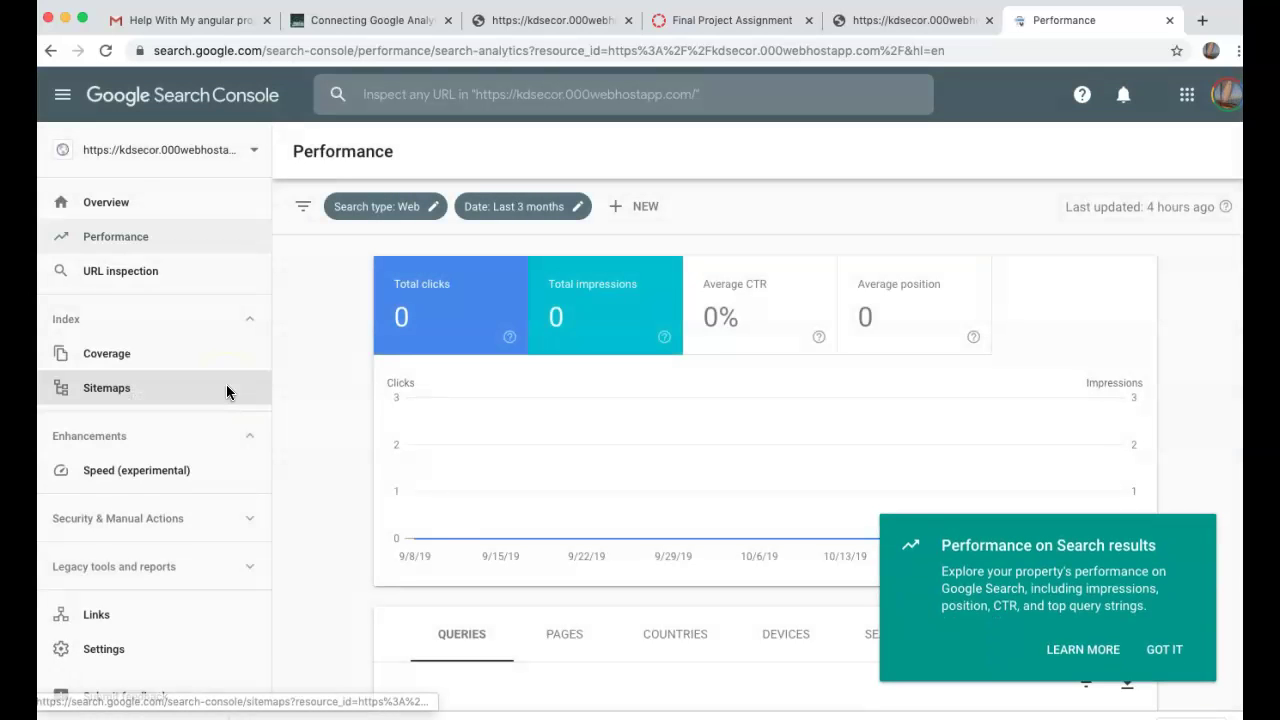
scroll(226, 391, down, 2)
click(112, 567)
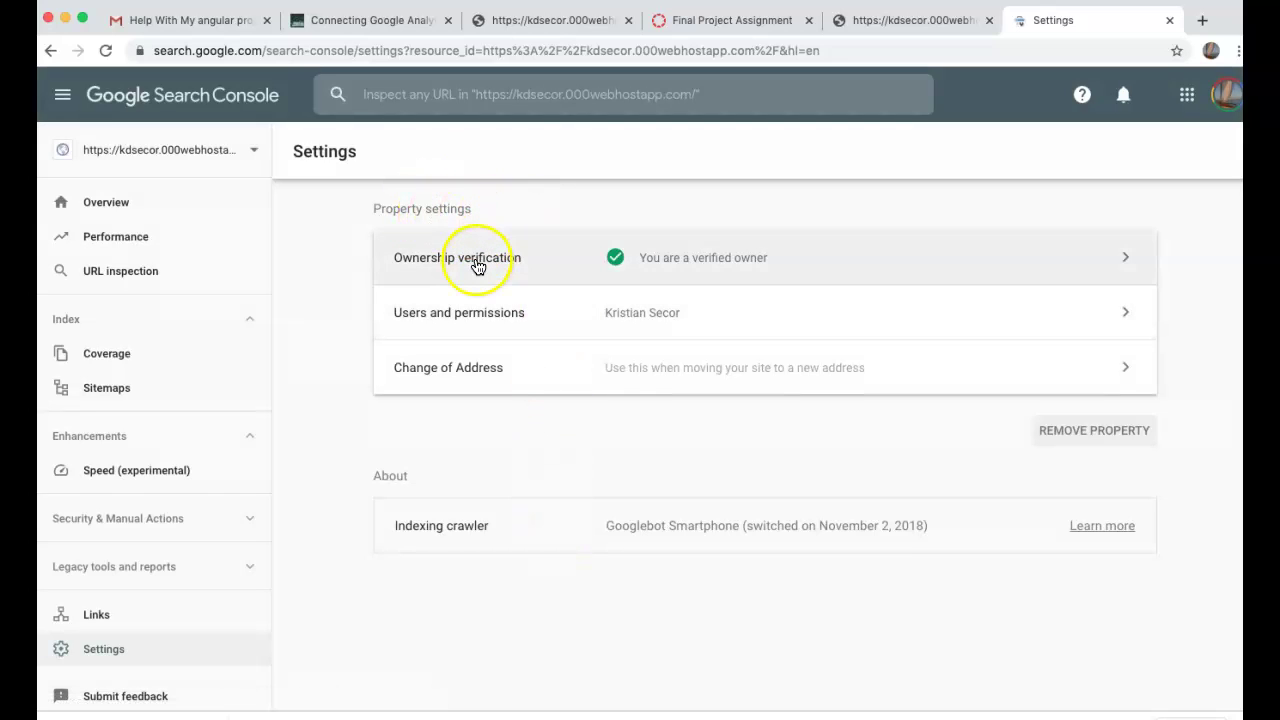
- Open Ownership verification, expand the HTML tag method and select its complete meta tag
click(477, 264)
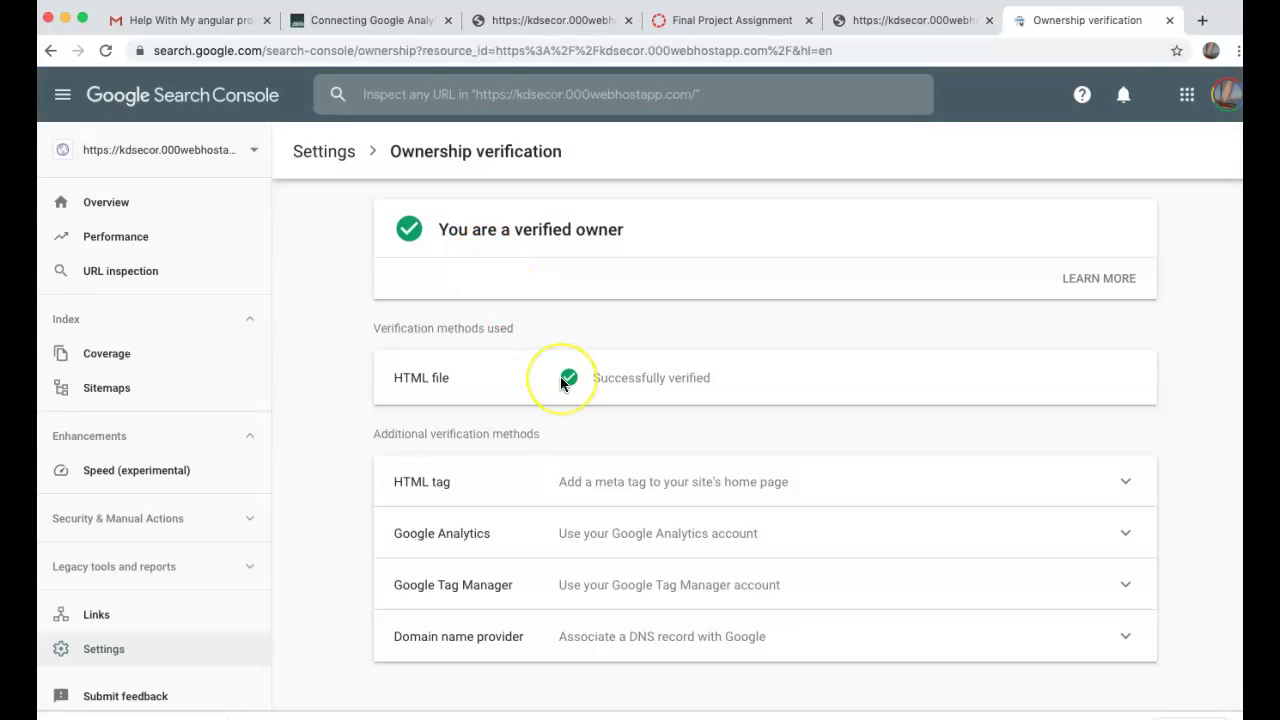
scroll(560, 376, down, 1)
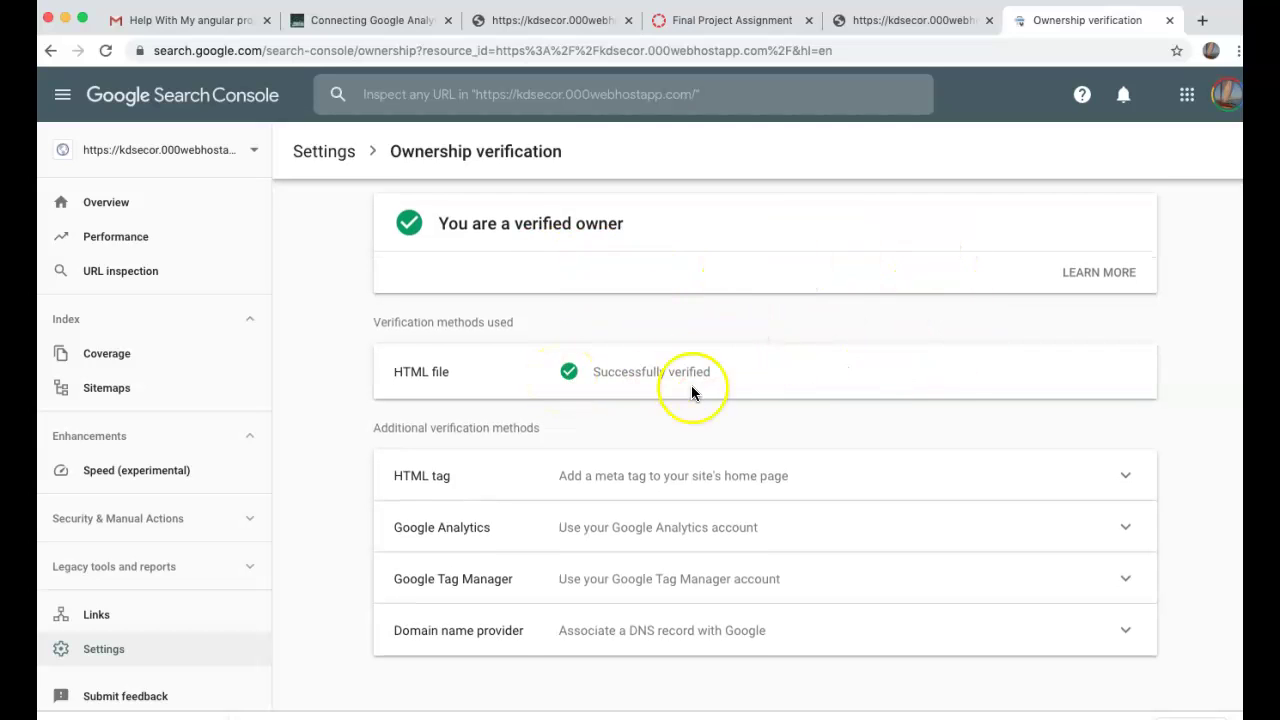
click(677, 476)
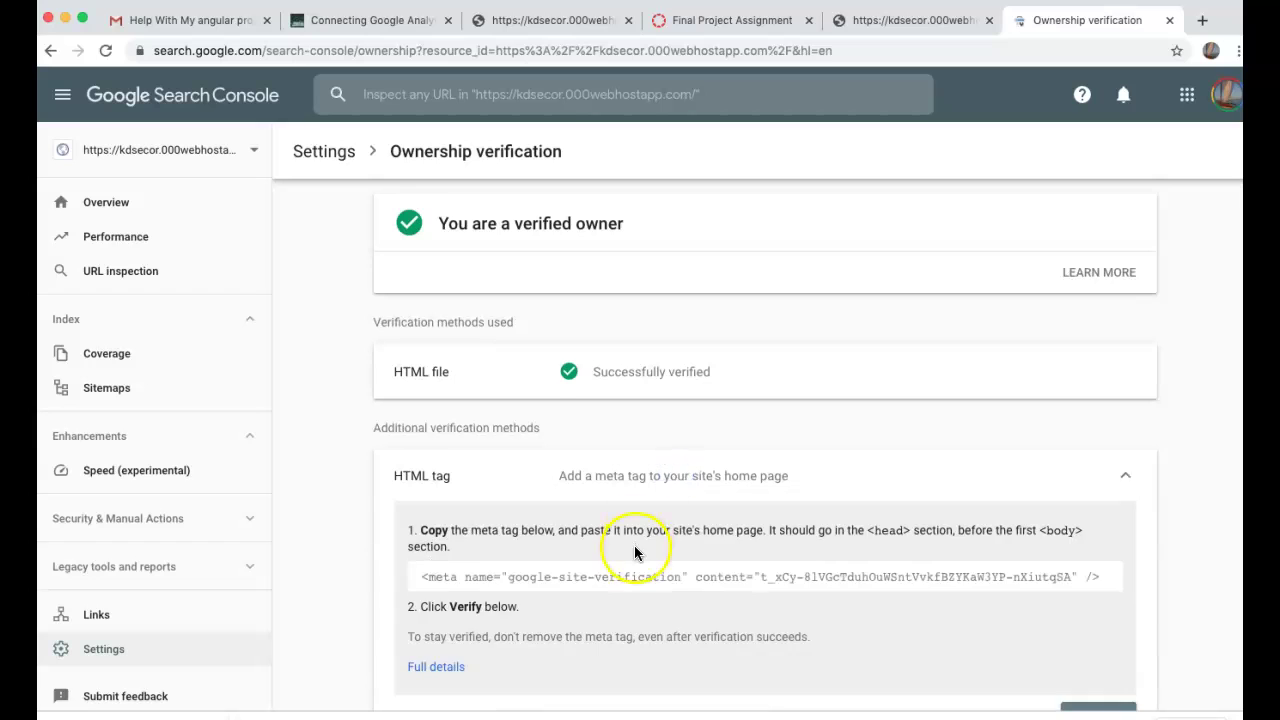
scroll(635, 553, down, 2)
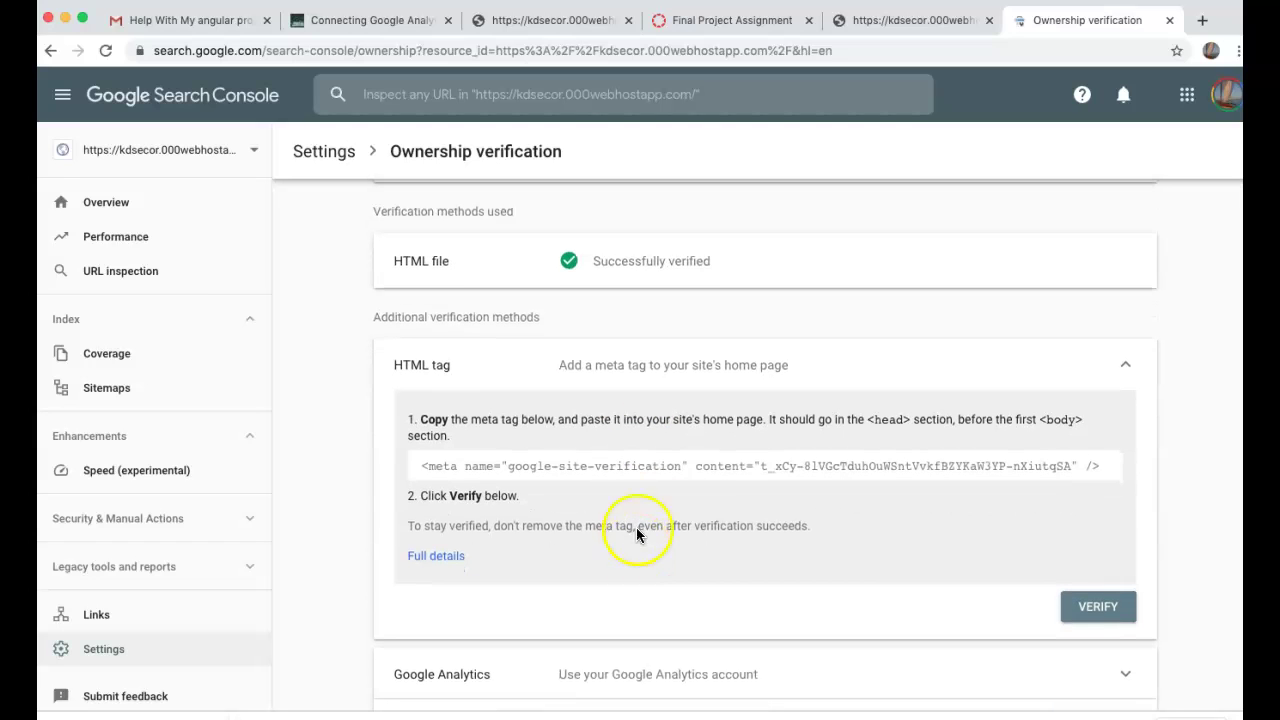
click(657, 459)
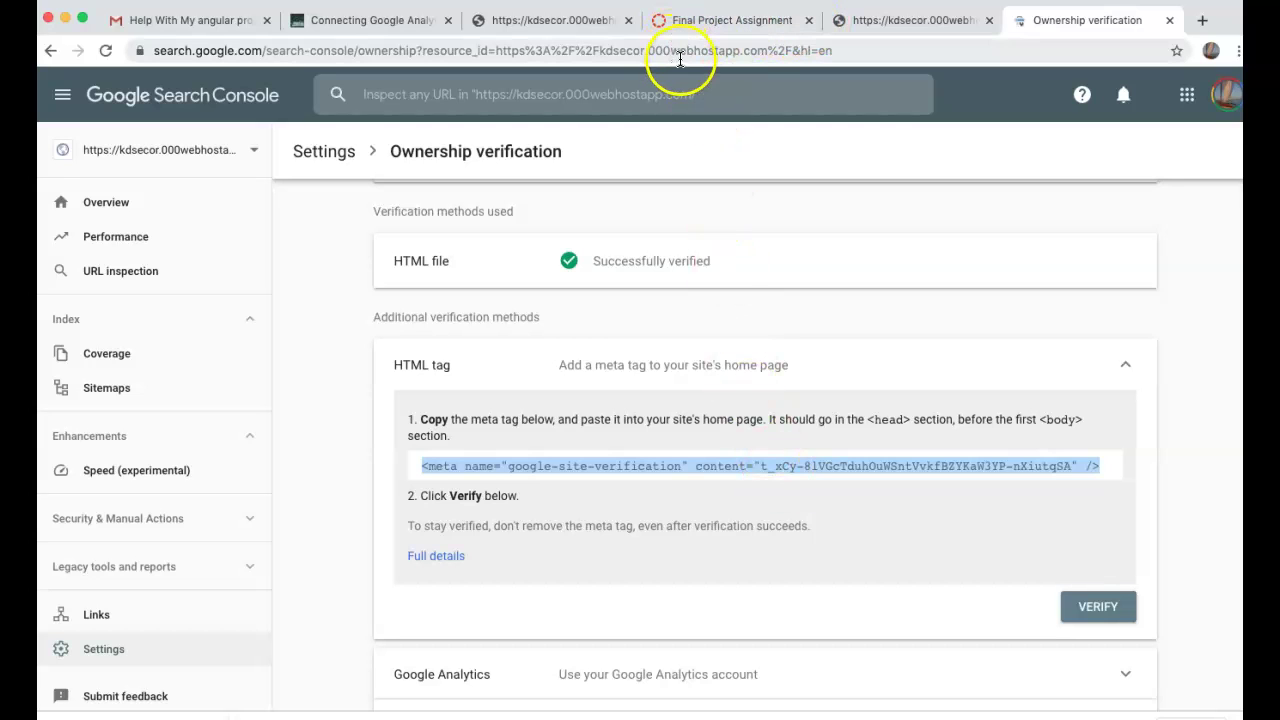
- Load 000webhost.com in a new tab and switch to its 'Login to free cPanel' page
key(super+t)
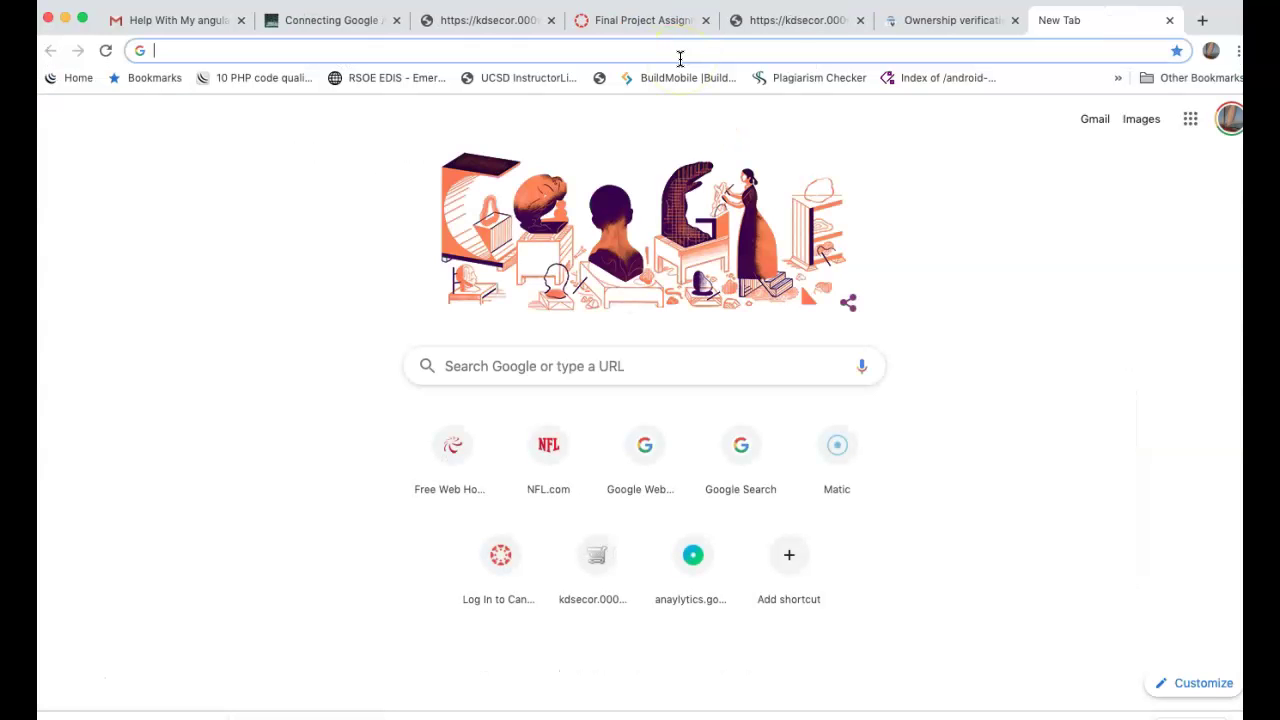
text(000webhost.com)
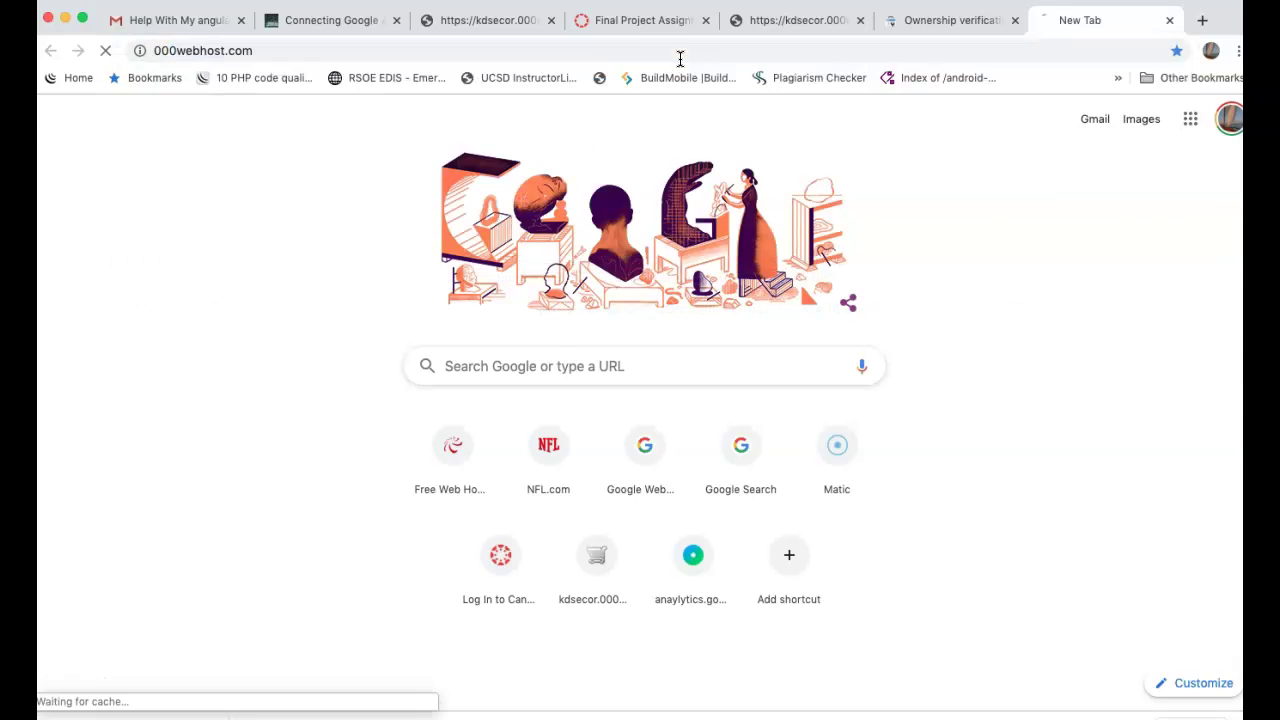
key(Return)
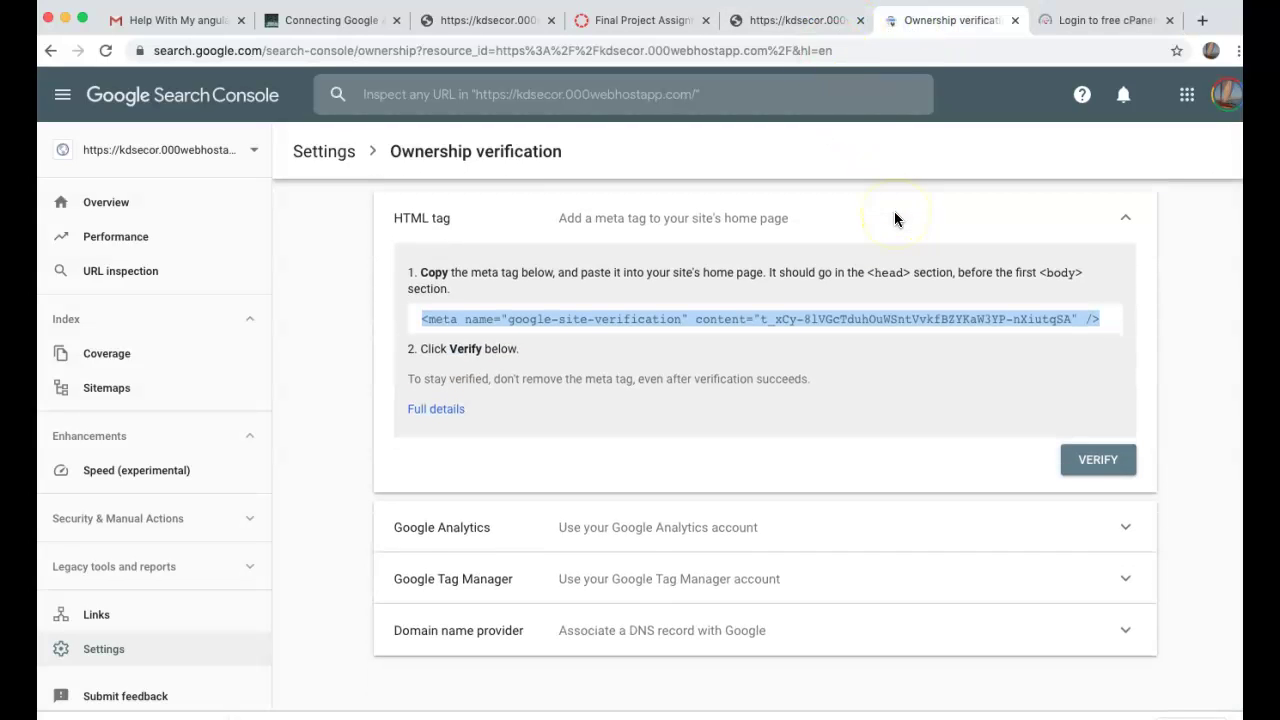
scroll(857, 286, up, 5)
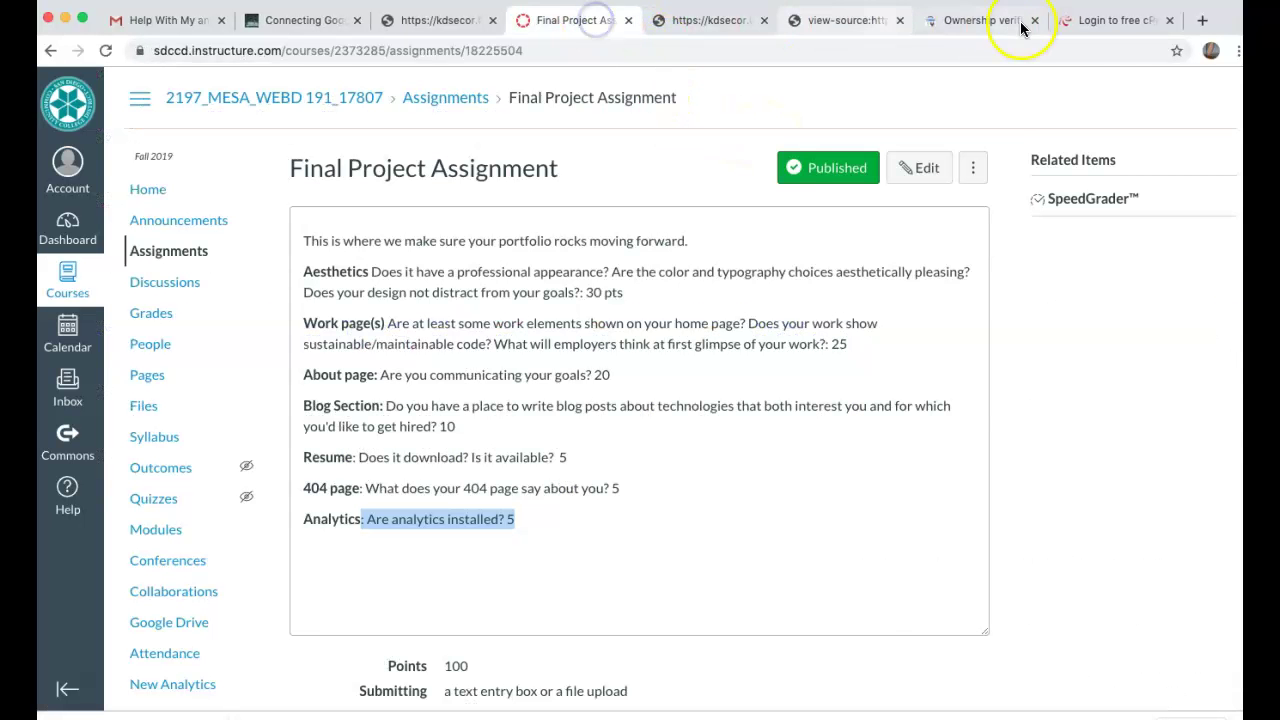
click(1091, 20)
- Log in to 000webhost with the account e-mail and password
click(326, 251)
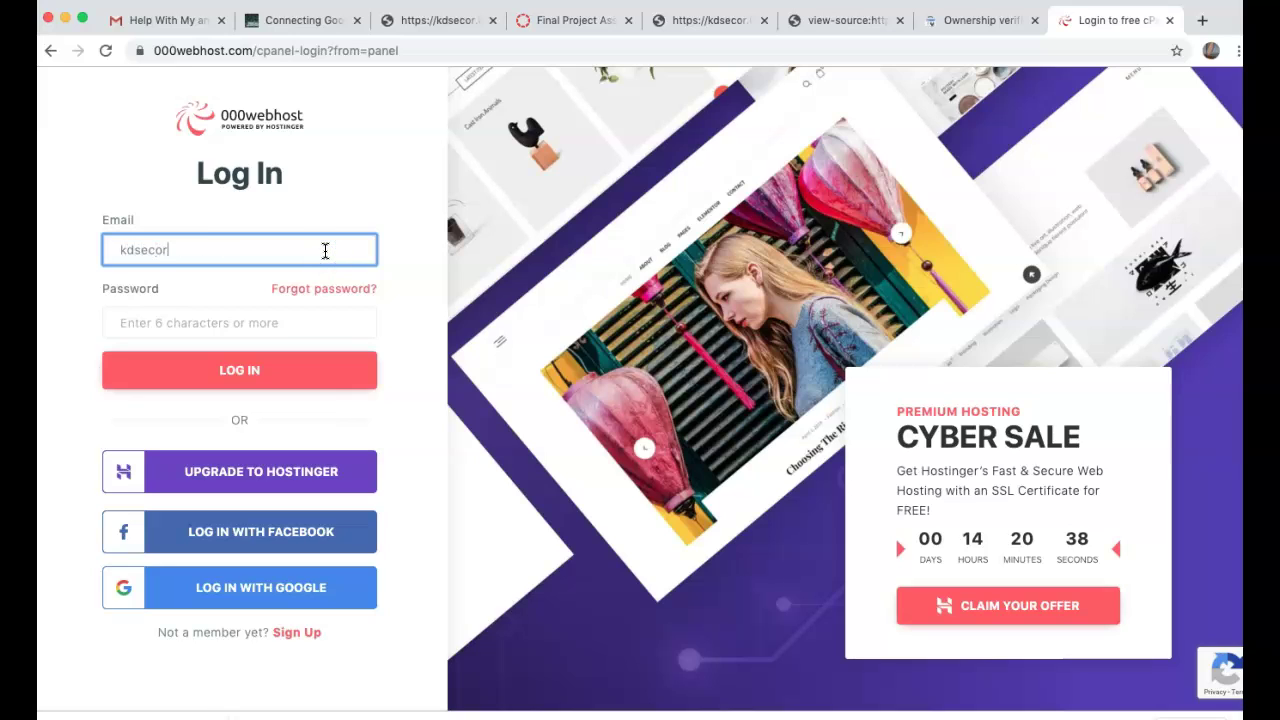
key(Tab)
key(Tab)
text(•)
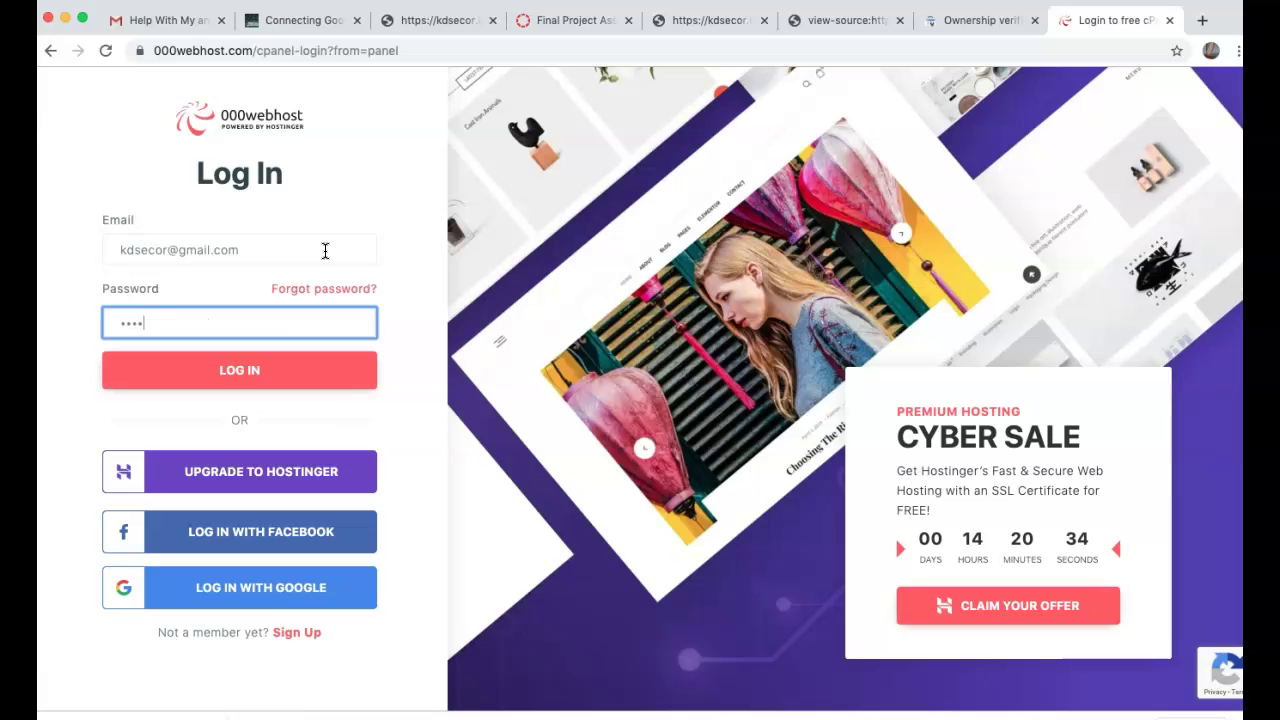
text(••••••••)
click(251, 366)
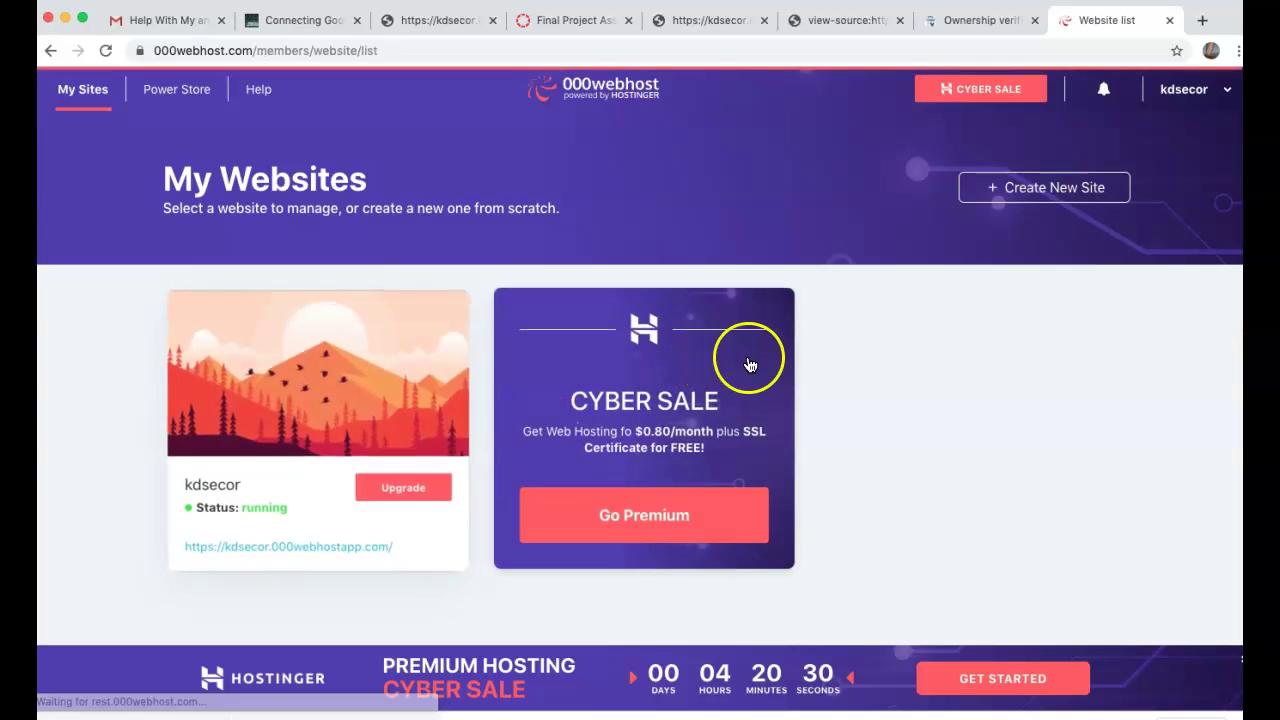
- Manage the hosted website and open its File Manager on public_html in a new tab
mouse_move(314, 322)
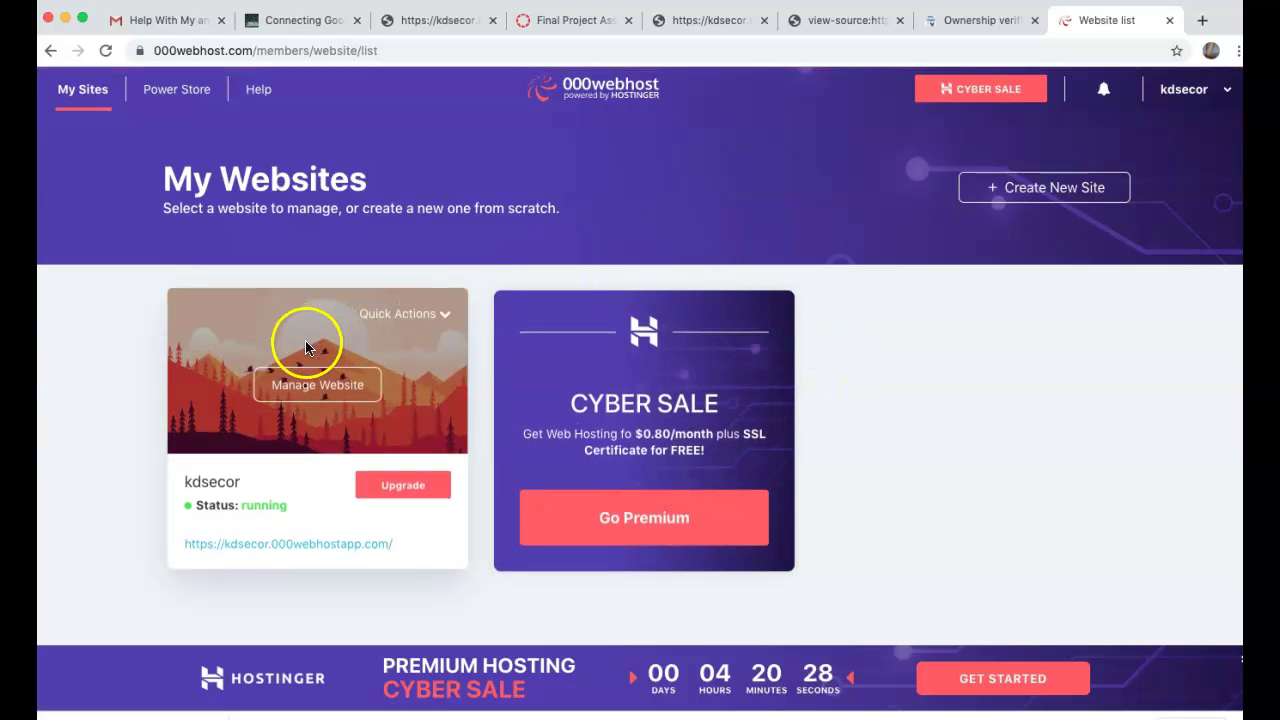
click(321, 386)
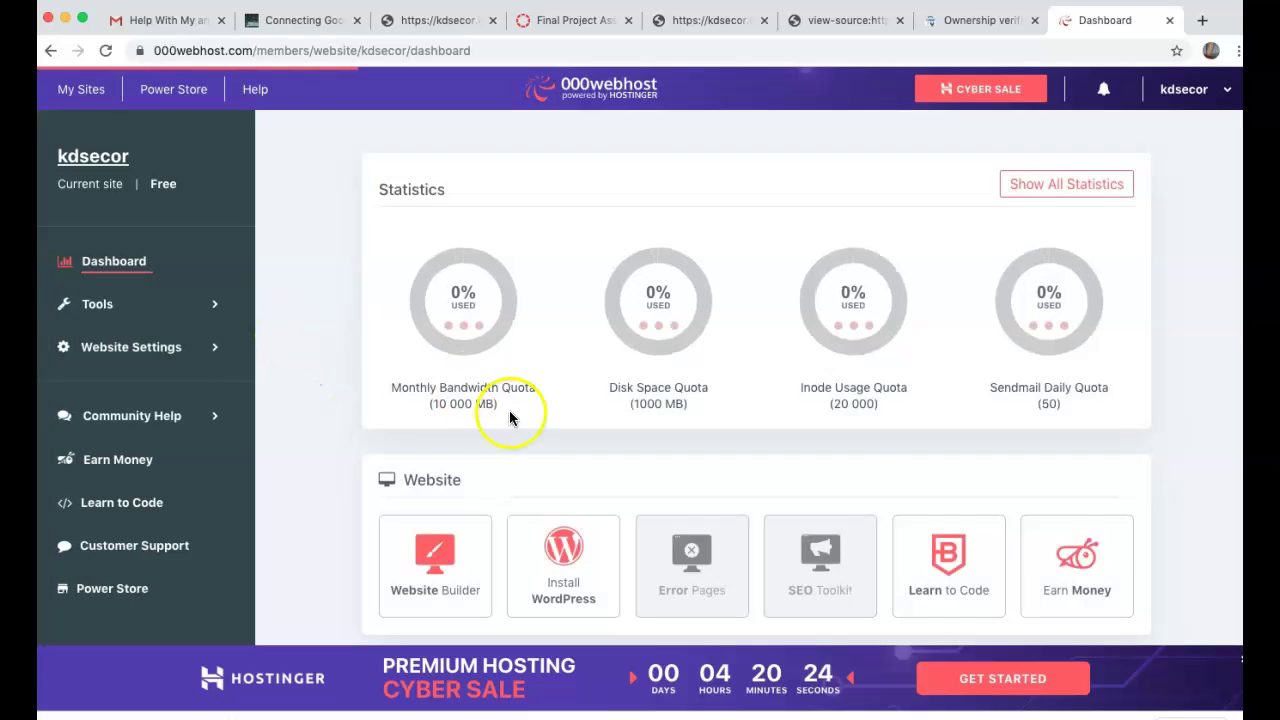
scroll(512, 420, down, 5)
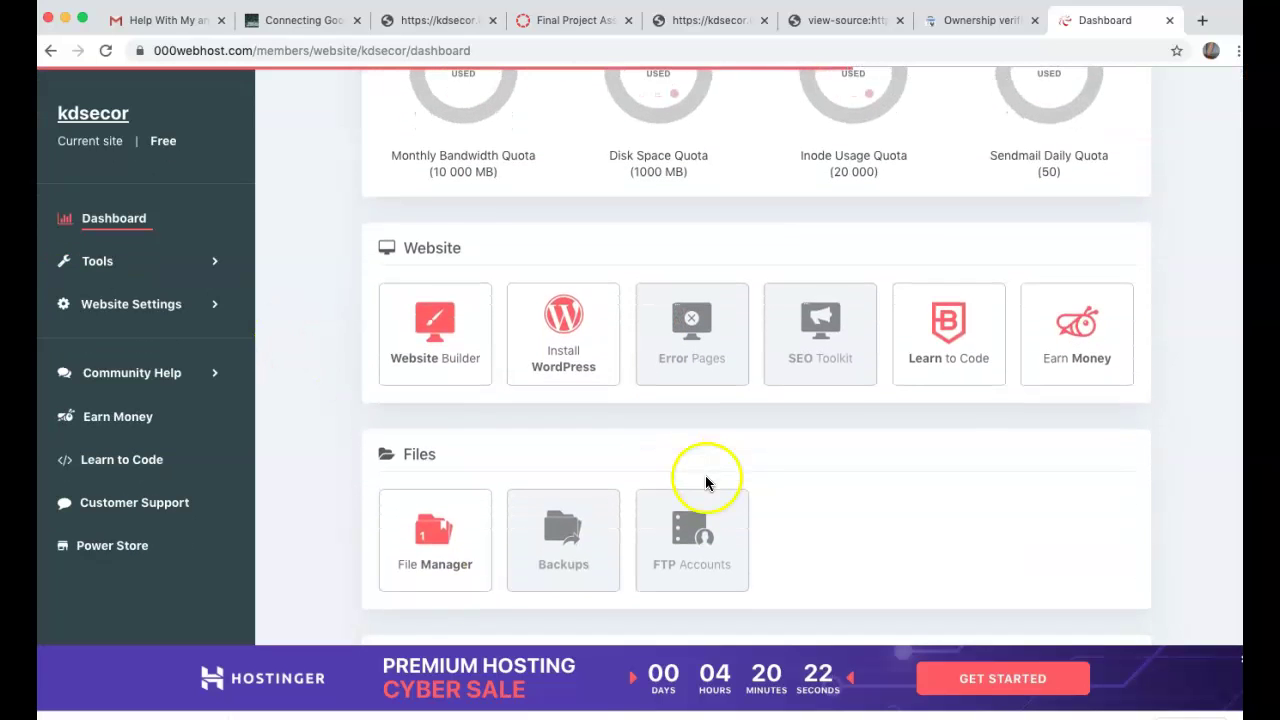
click(452, 522)
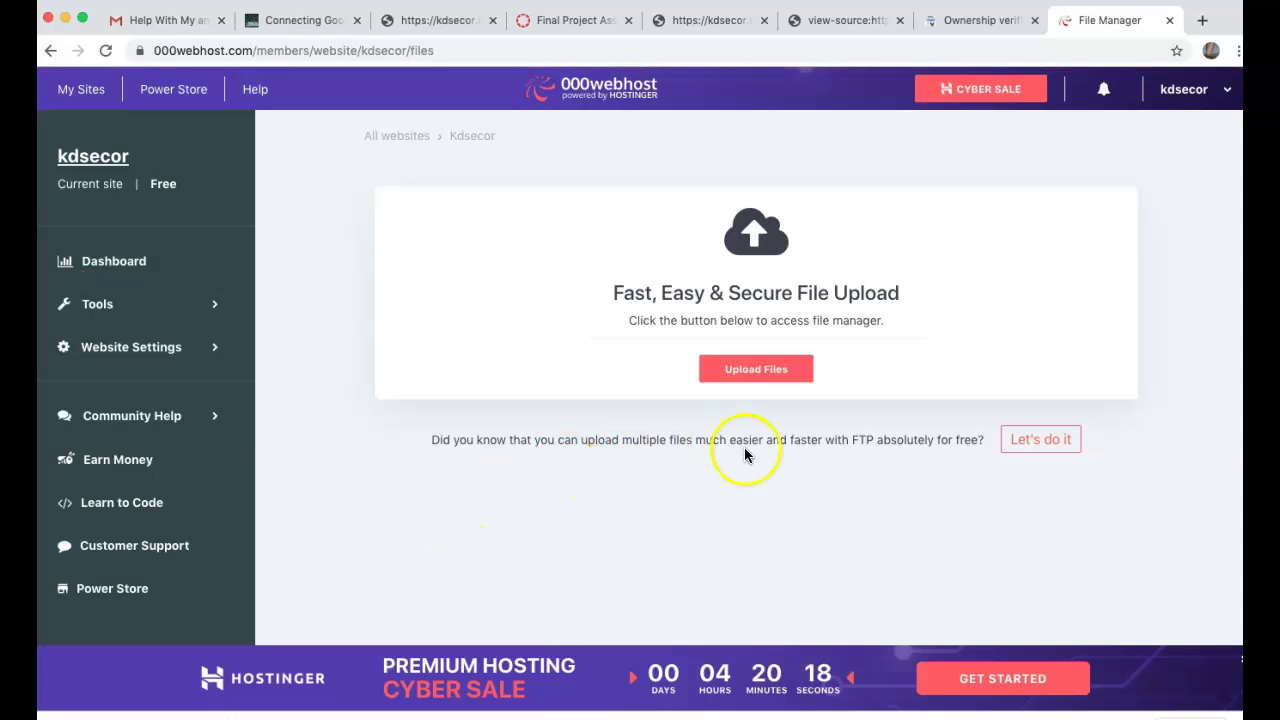
click(476, 140)
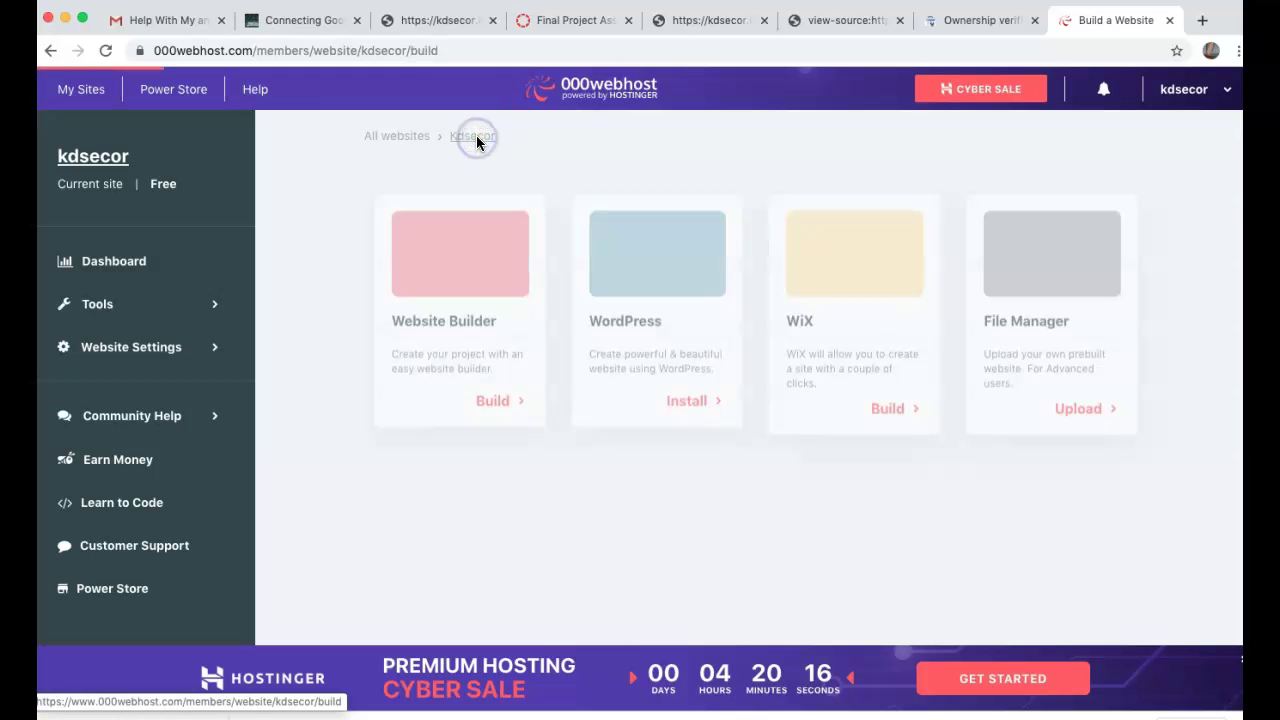
click(1055, 277)
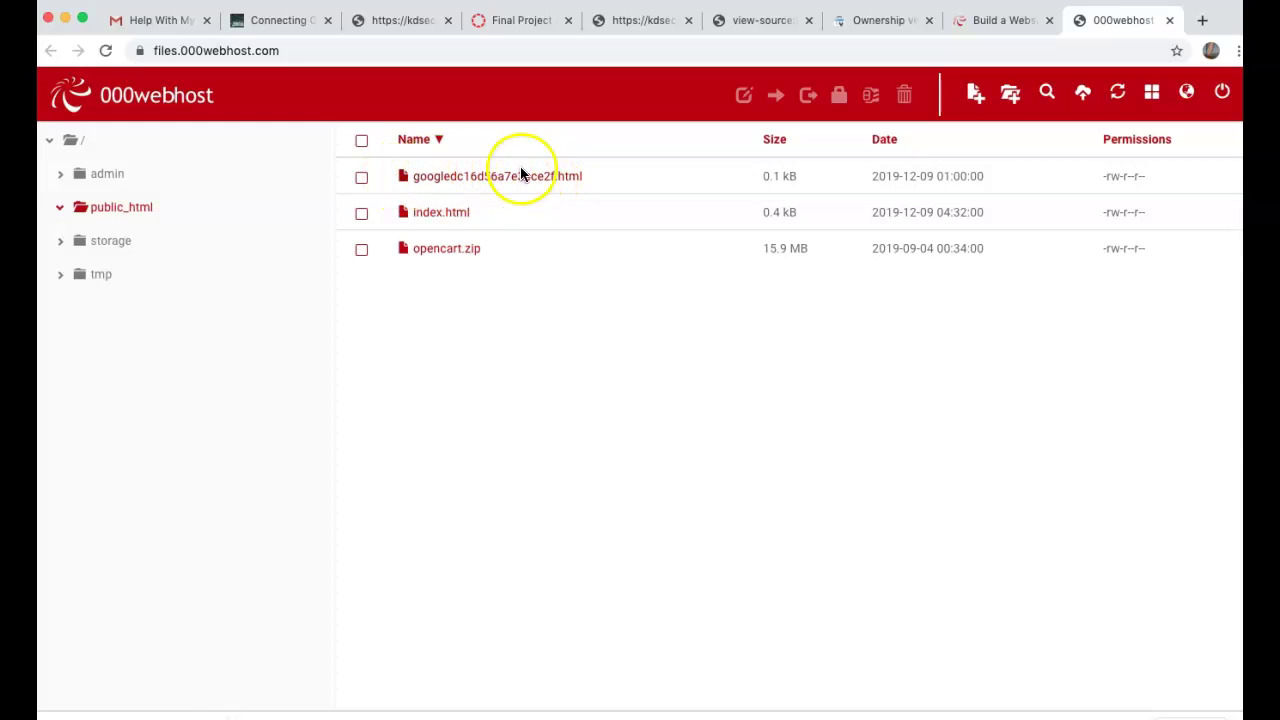
- Reselect the full verification meta tag in Search Console, then return to the 000webhost tab
click(885, 20)
scroll(937, 362, down, 2)
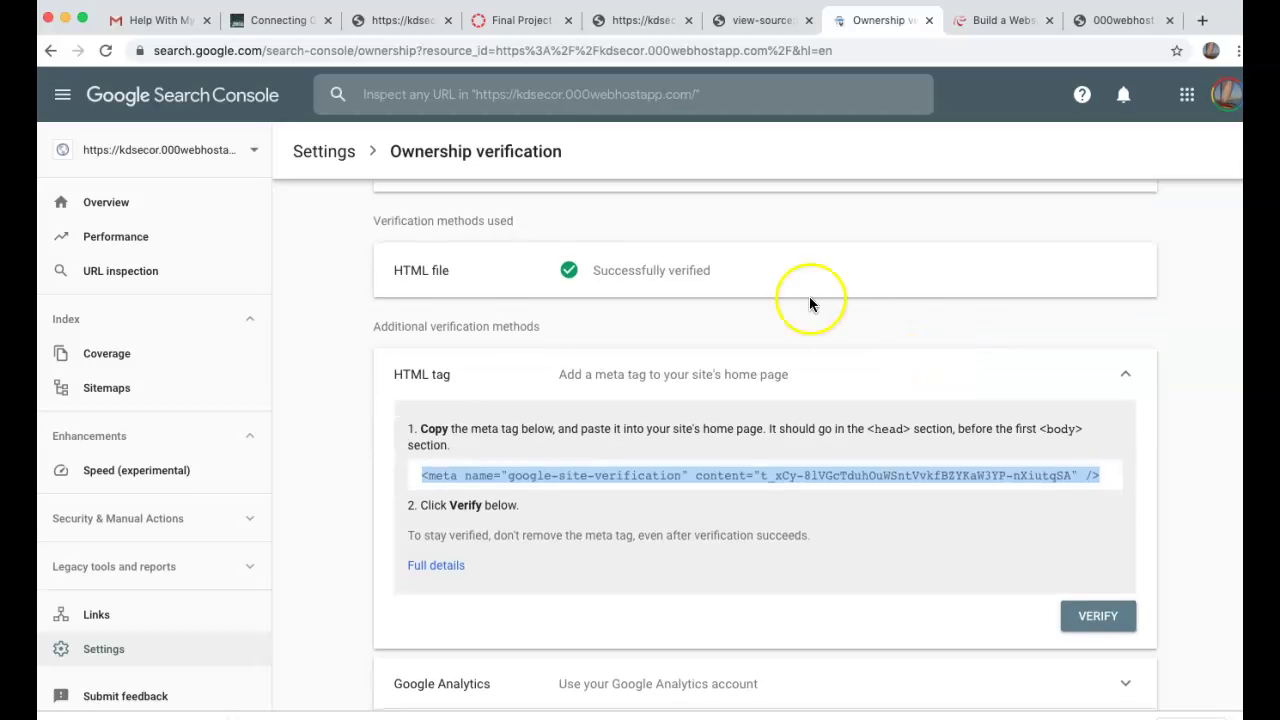
click(405, 270)
click(623, 272)
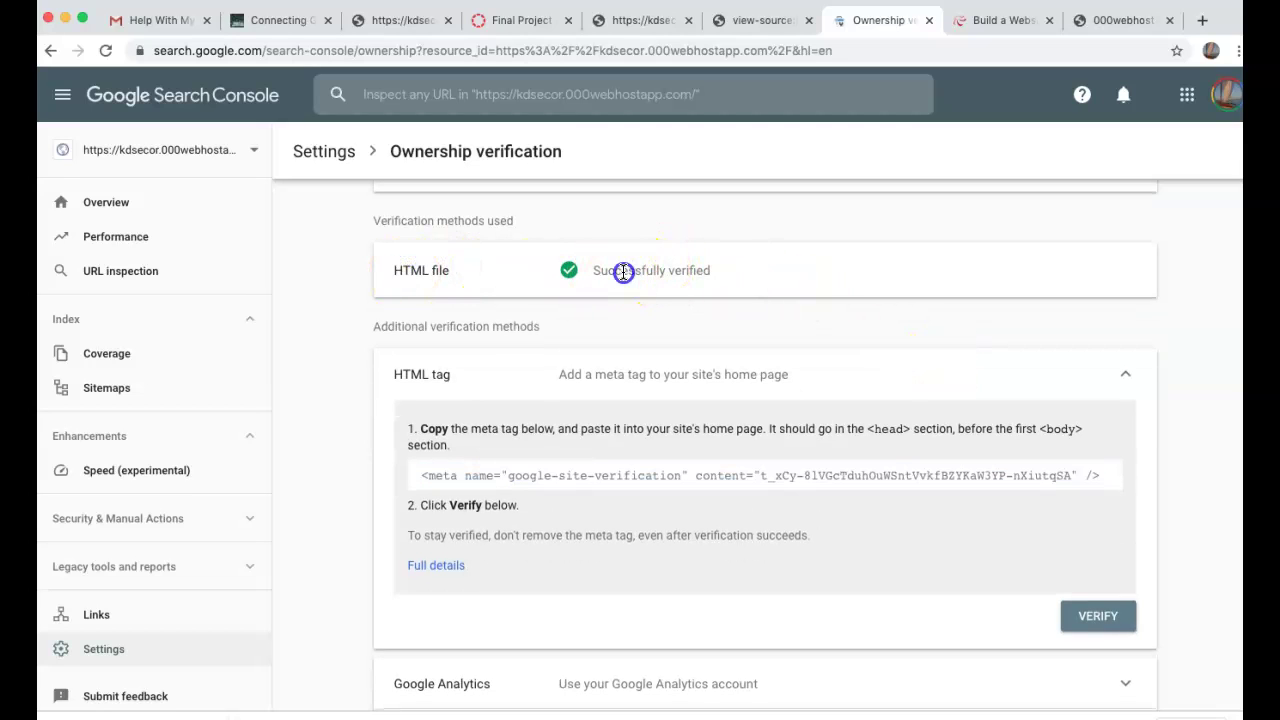
click(662, 474)
key(ctrl+c)
click(993, 20)
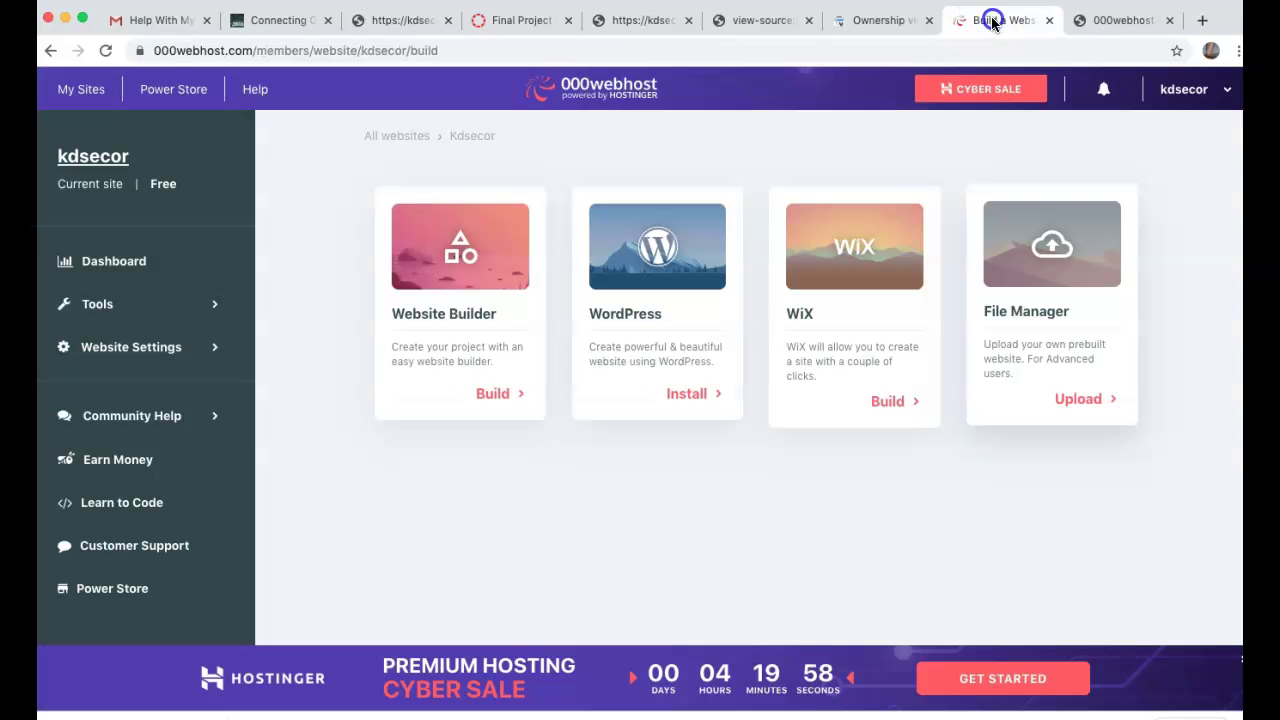
- Paste the google-site-verification meta tag right after <head> in index.html and save it
click(1095, 20)
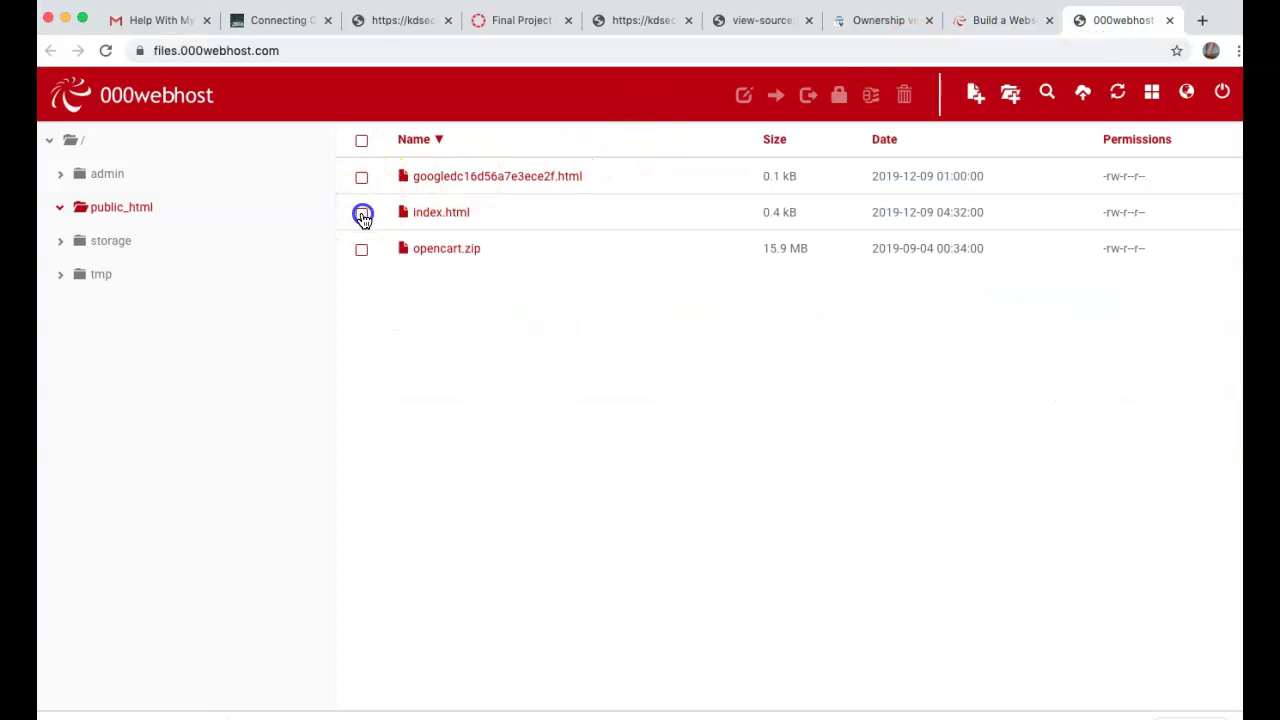
click(362, 216)
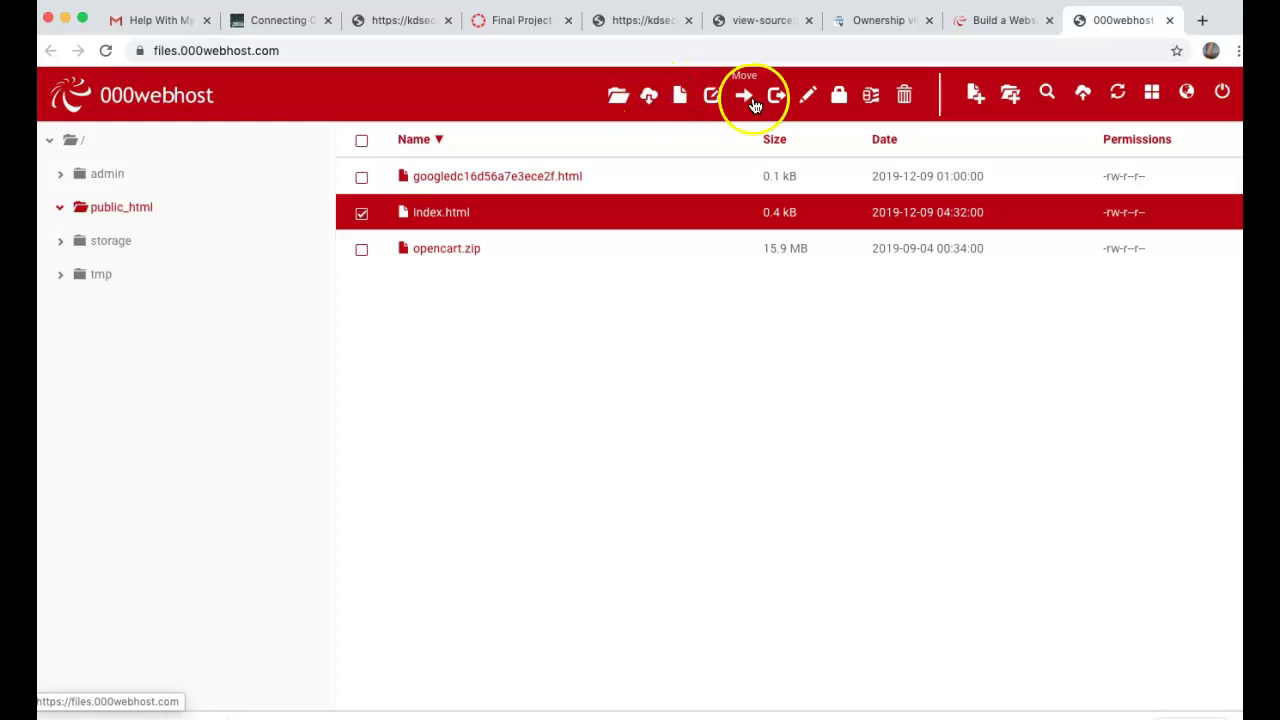
click(806, 95)
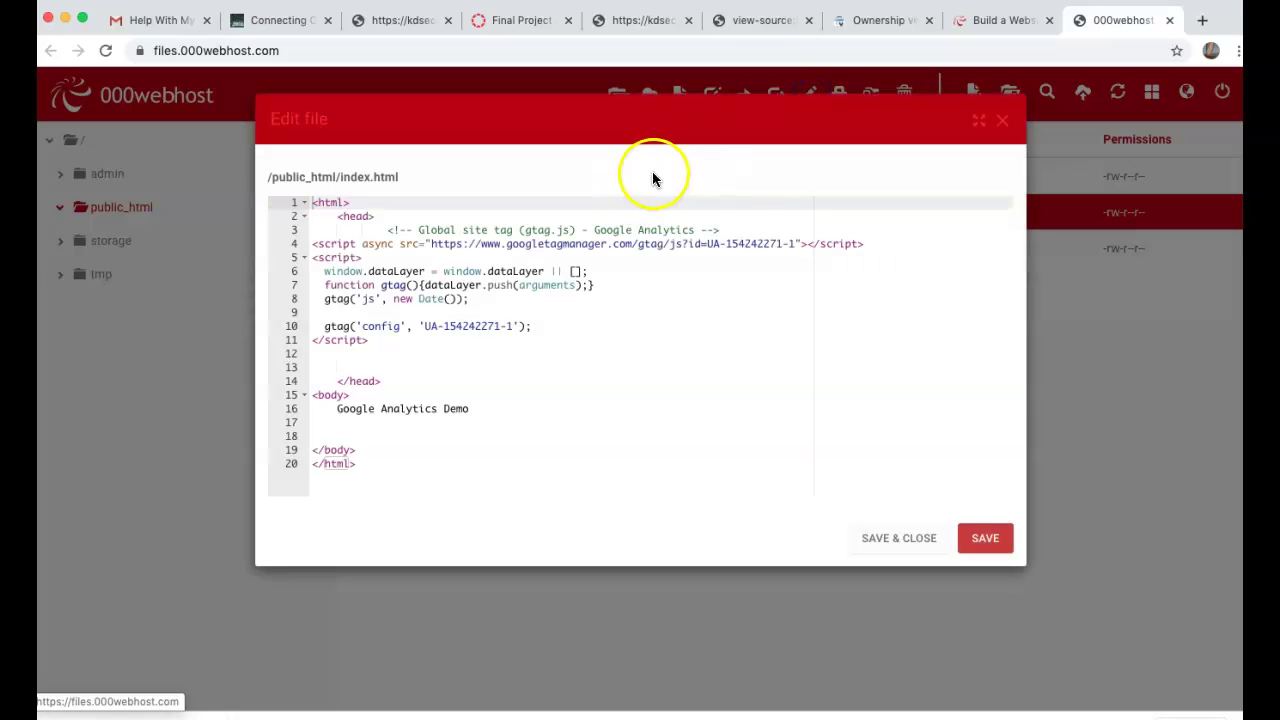
click(607, 212)
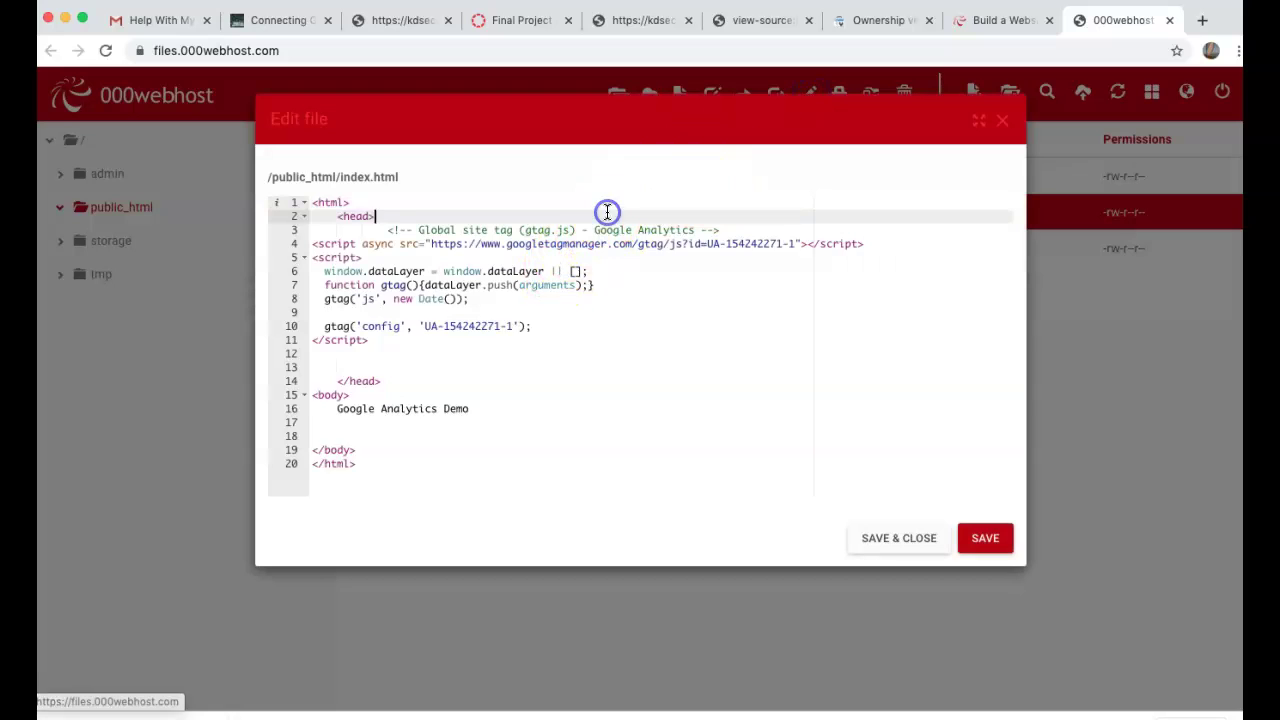
key(Return)
key(ctrl+v)
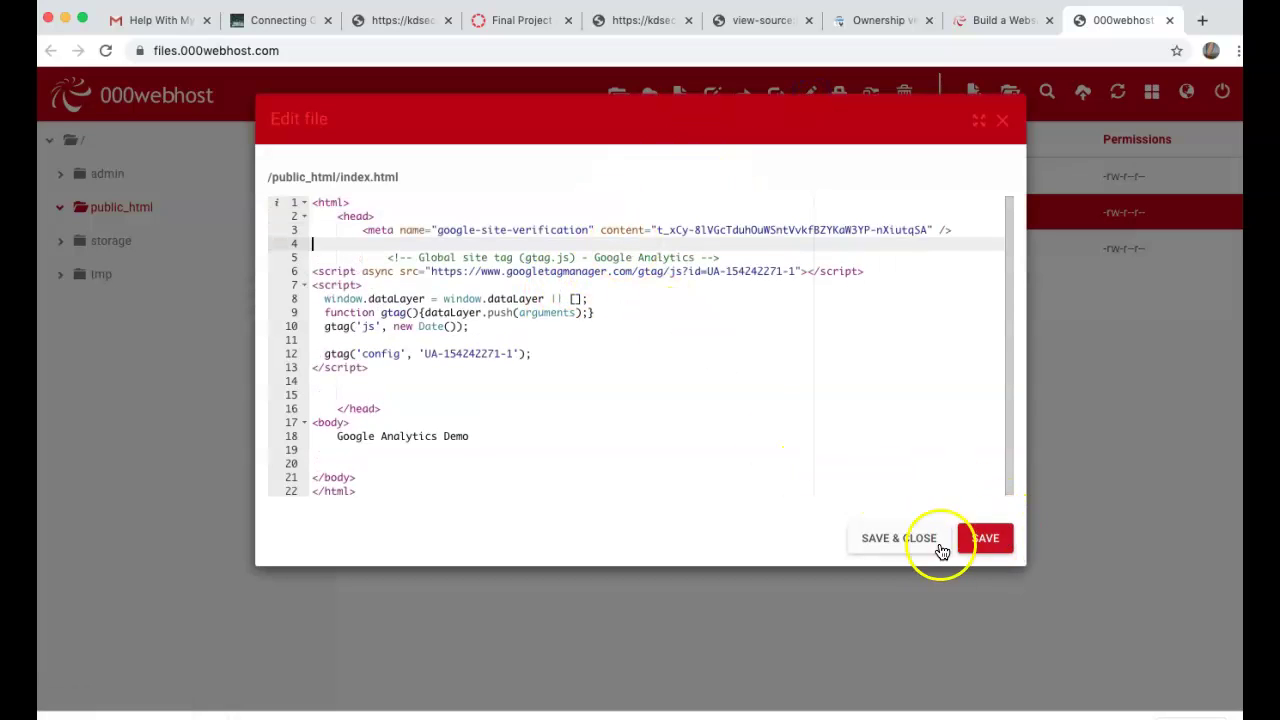
click(925, 545)
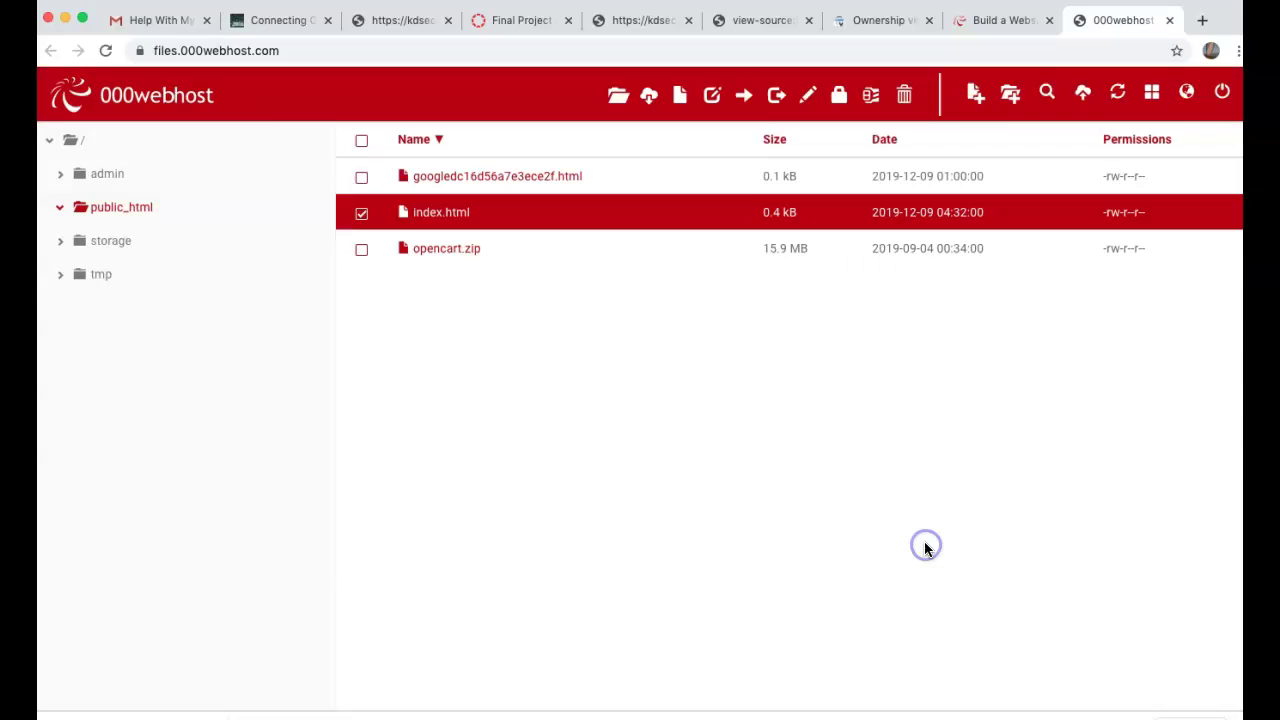
- Verify site ownership via the HTML tag and via Google Analytics, then go to Sitemaps
click(893, 20)
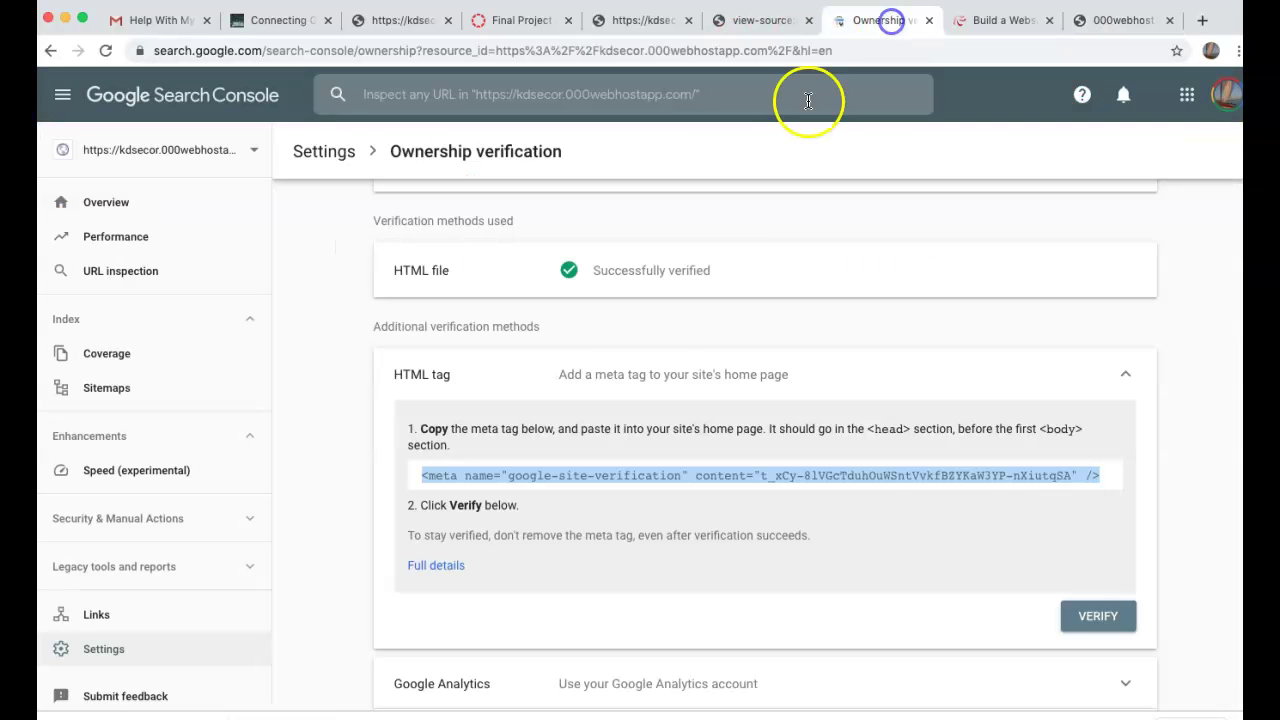
click(1096, 615)
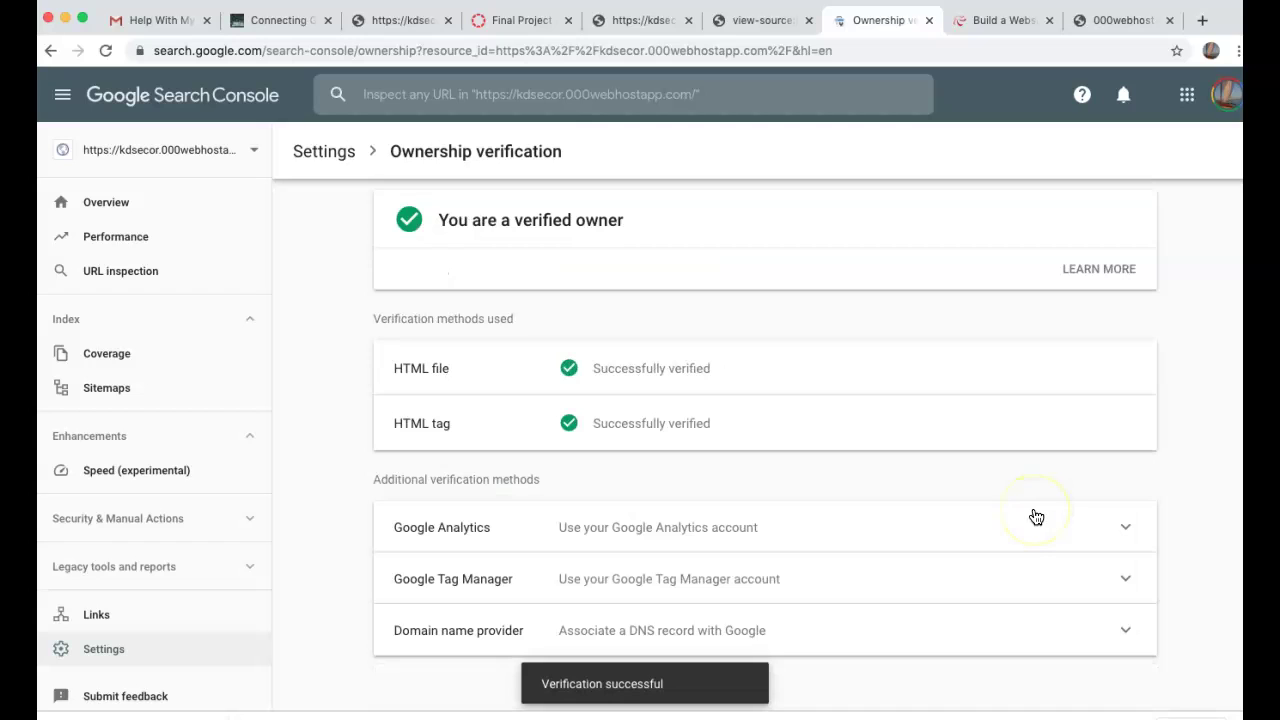
click(946, 527)
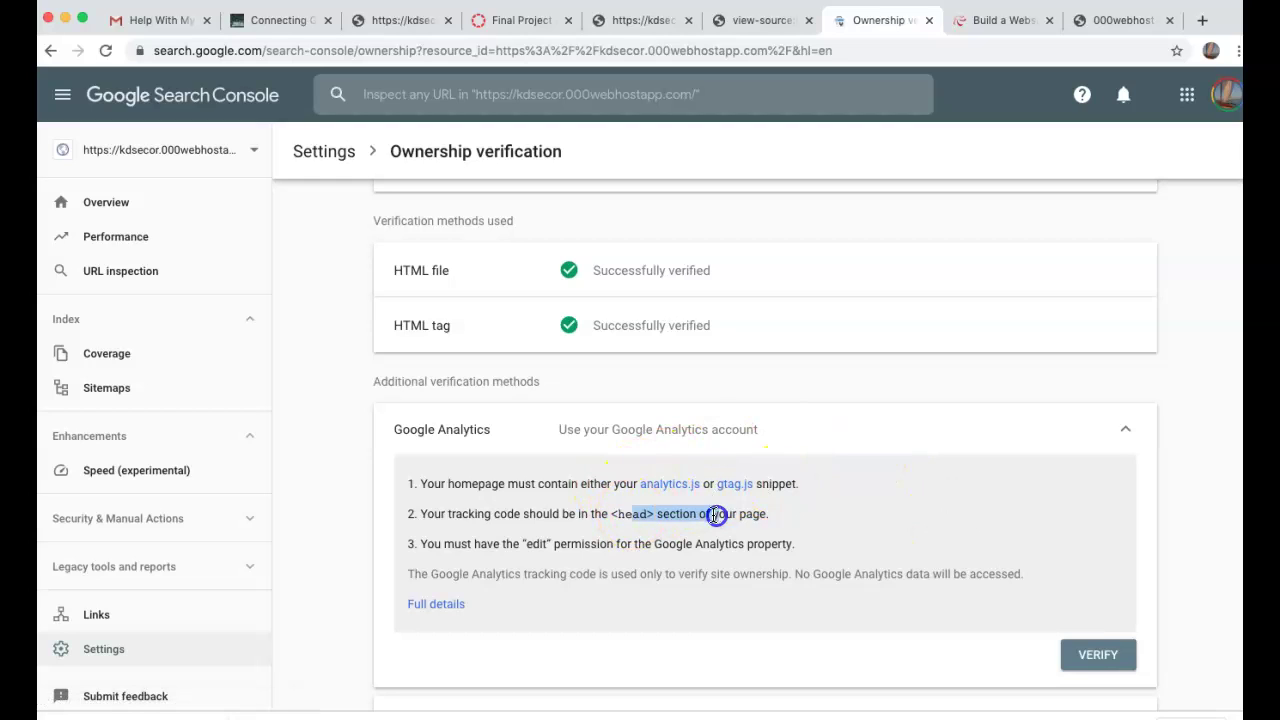
drag(693, 527, 693, 527)
drag(567, 543, 800, 547)
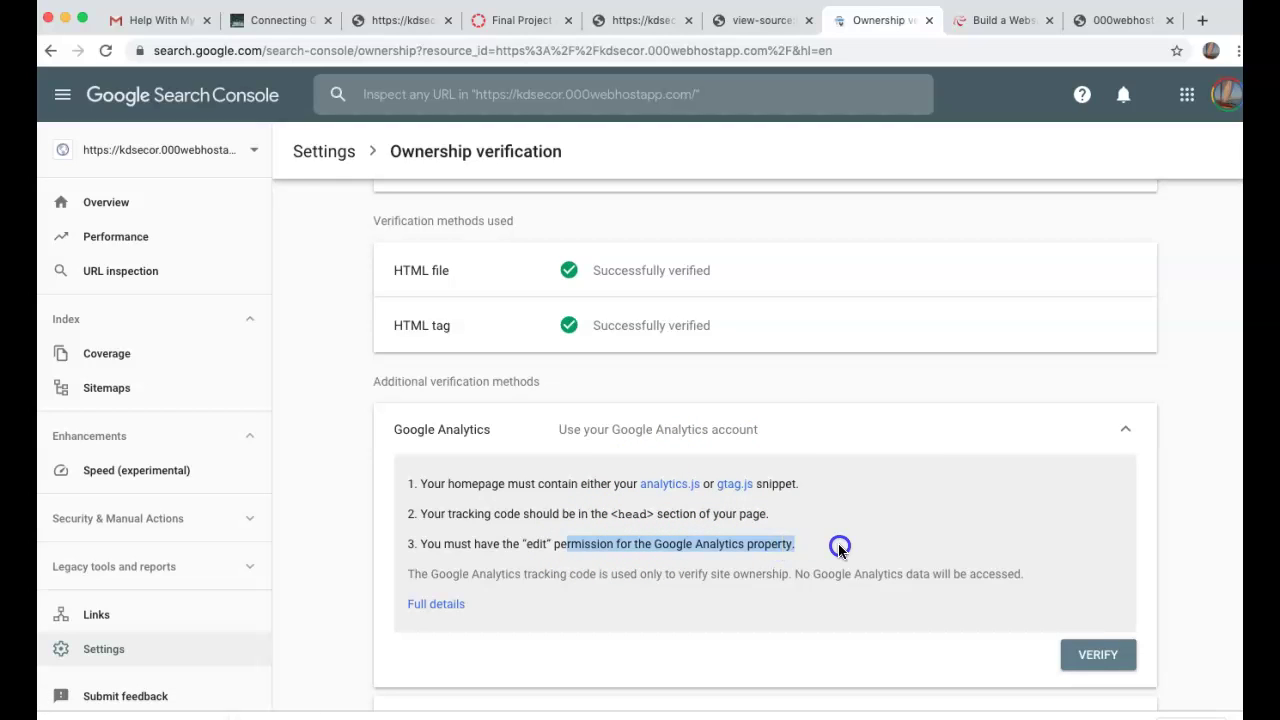
click(839, 548)
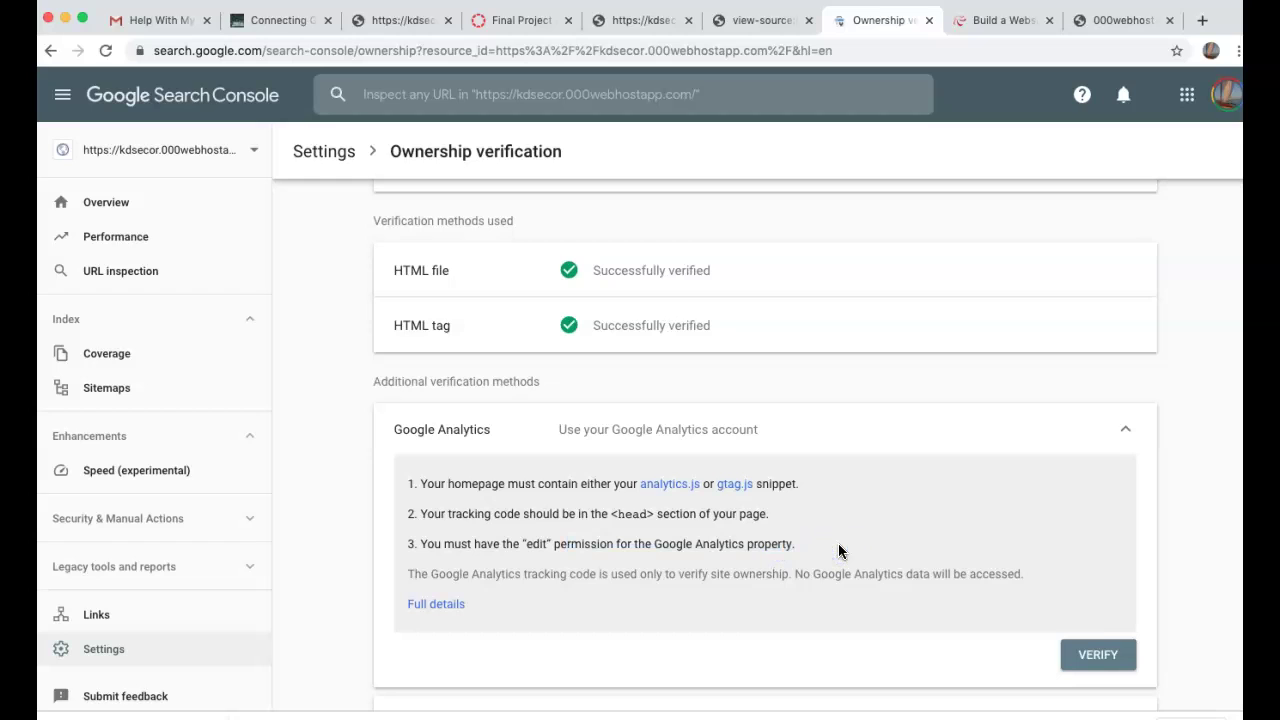
click(1062, 640)
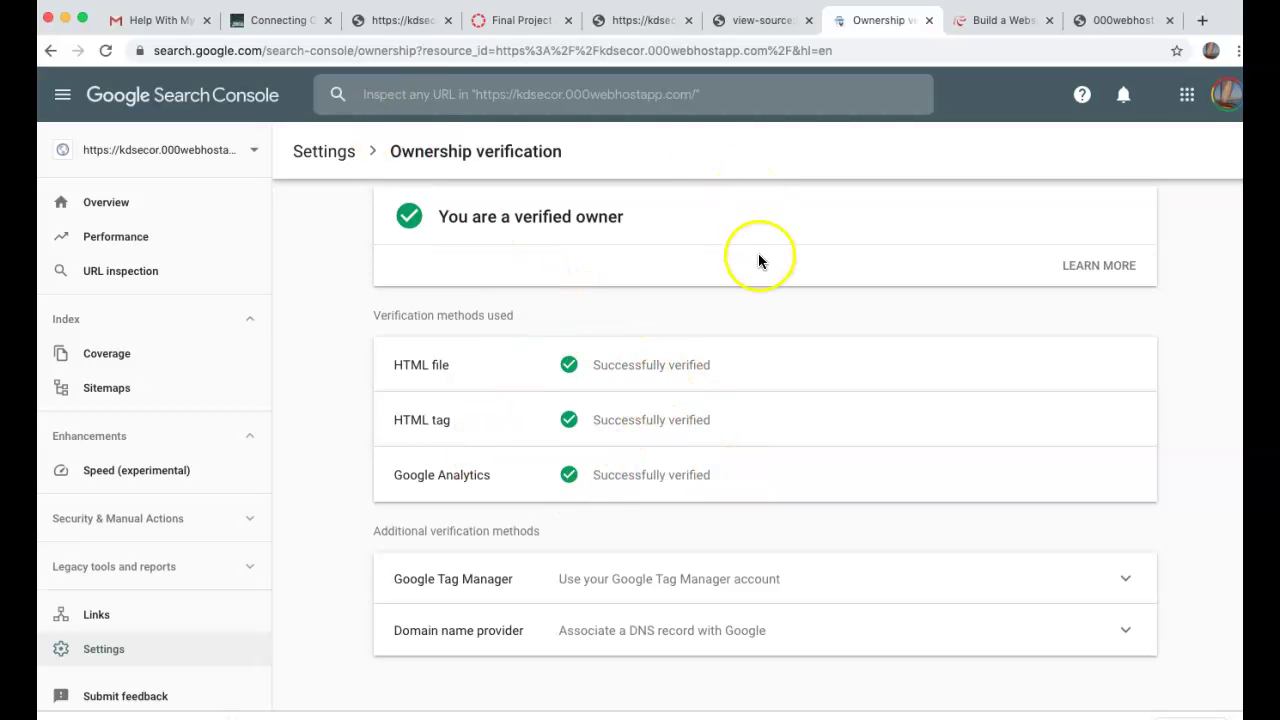
click(139, 388)
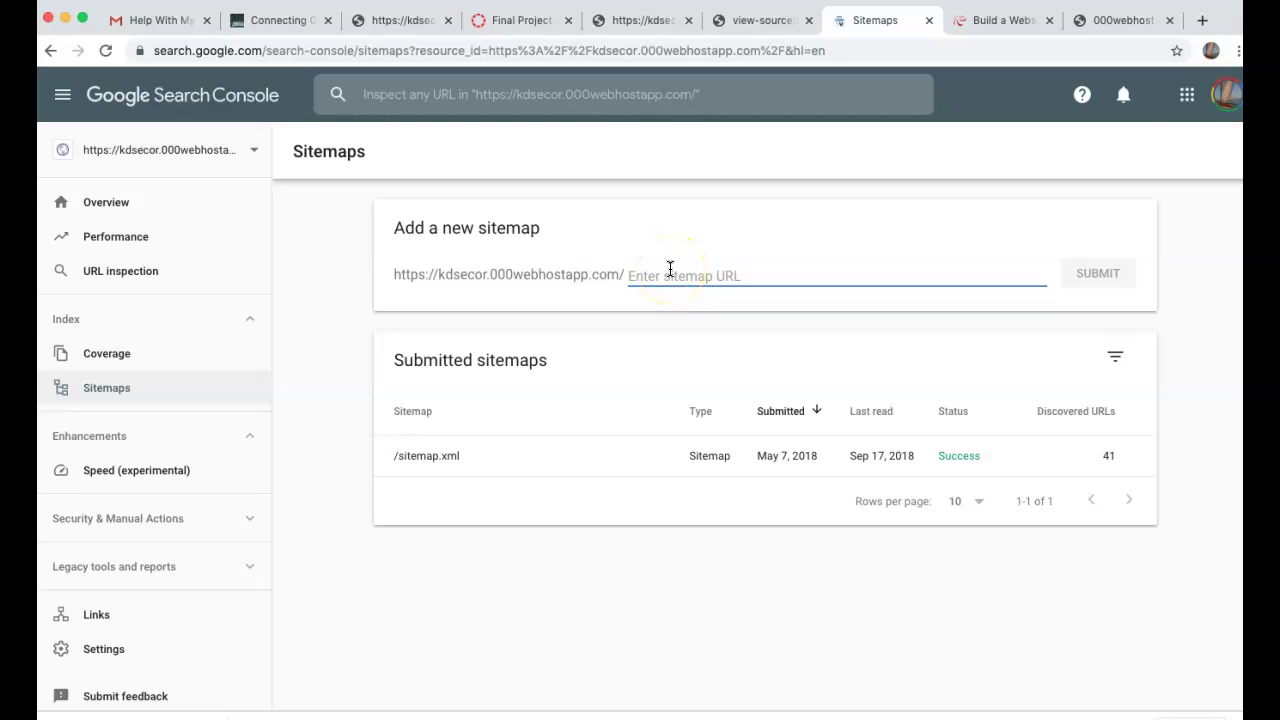
- Open a new browser tab alongside the Search Console Sitemaps tab
key(super+t)
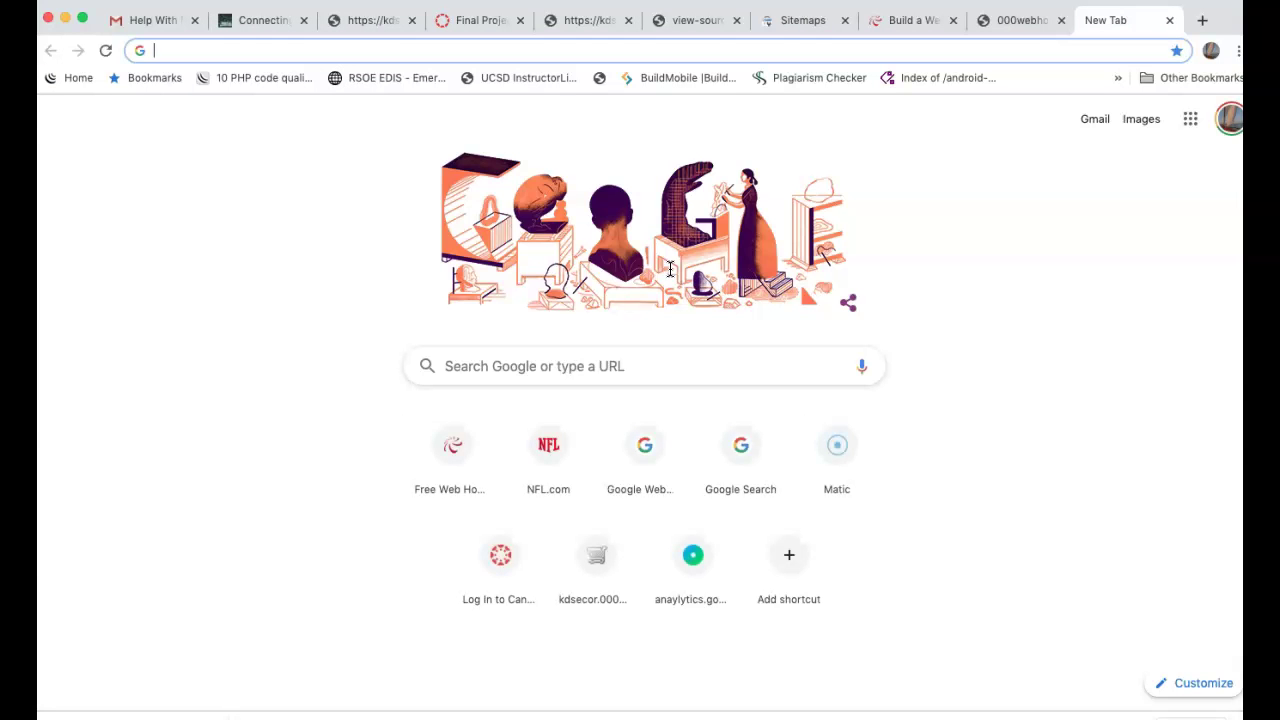
- Search 'xml sitemaps', open the XML-Sitemaps.com generator, then select the live site's address
text(xml sitemaps)
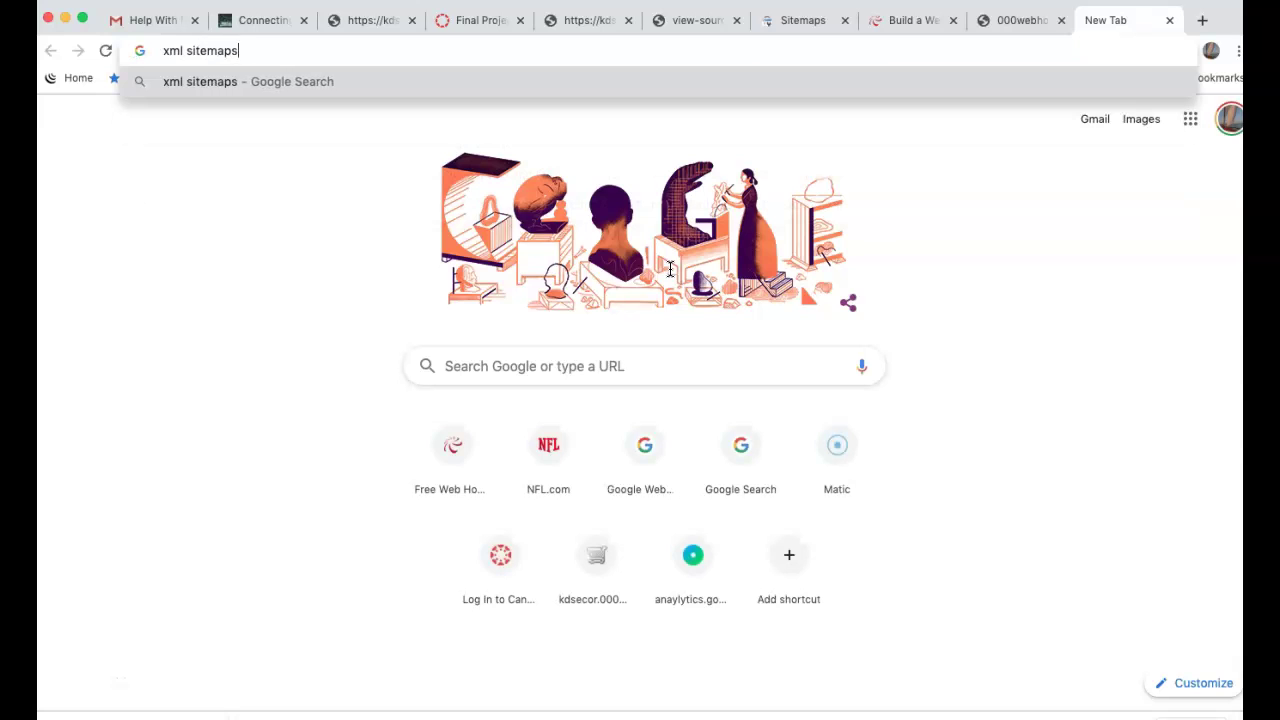
key(Return)
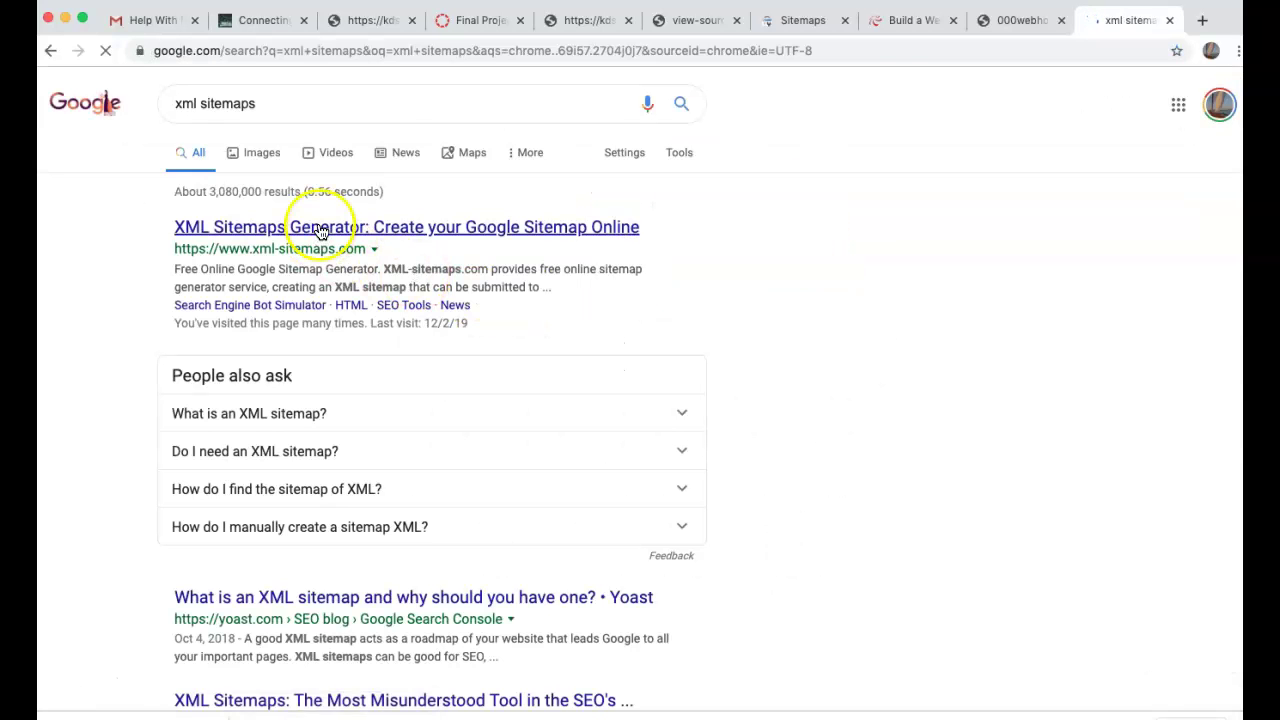
click(320, 226)
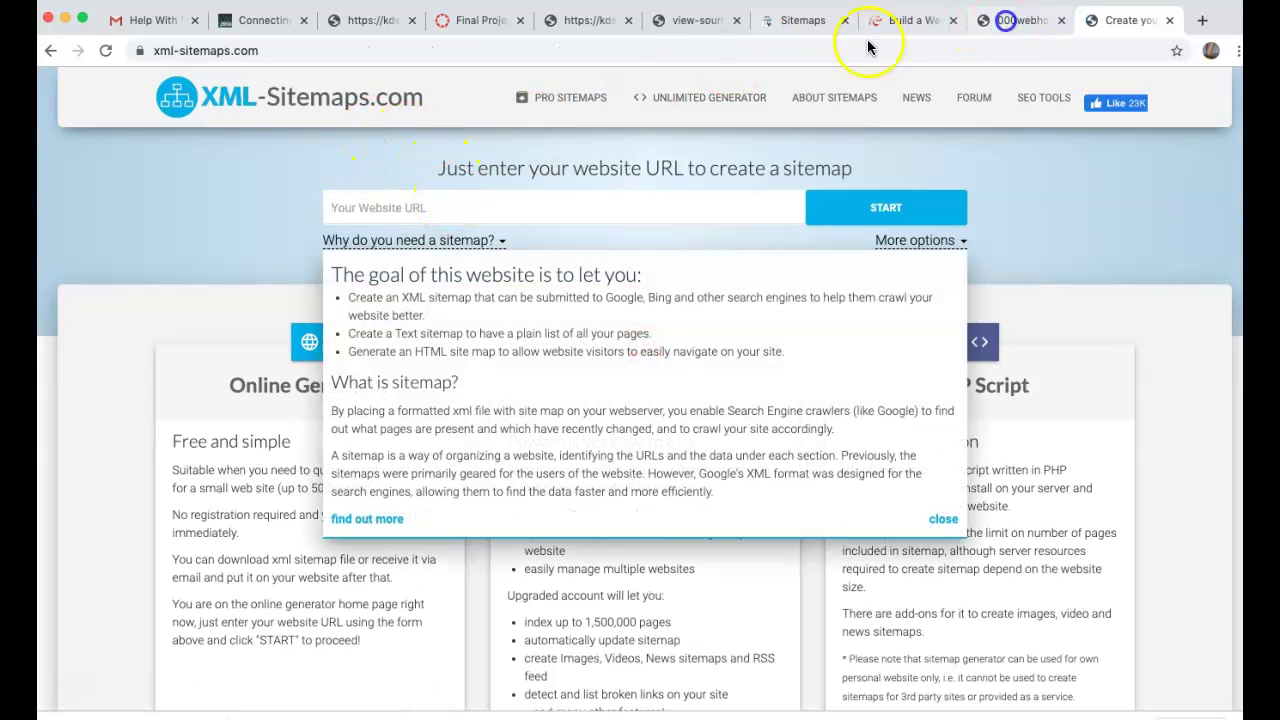
key(ctrl+shift+Tab)
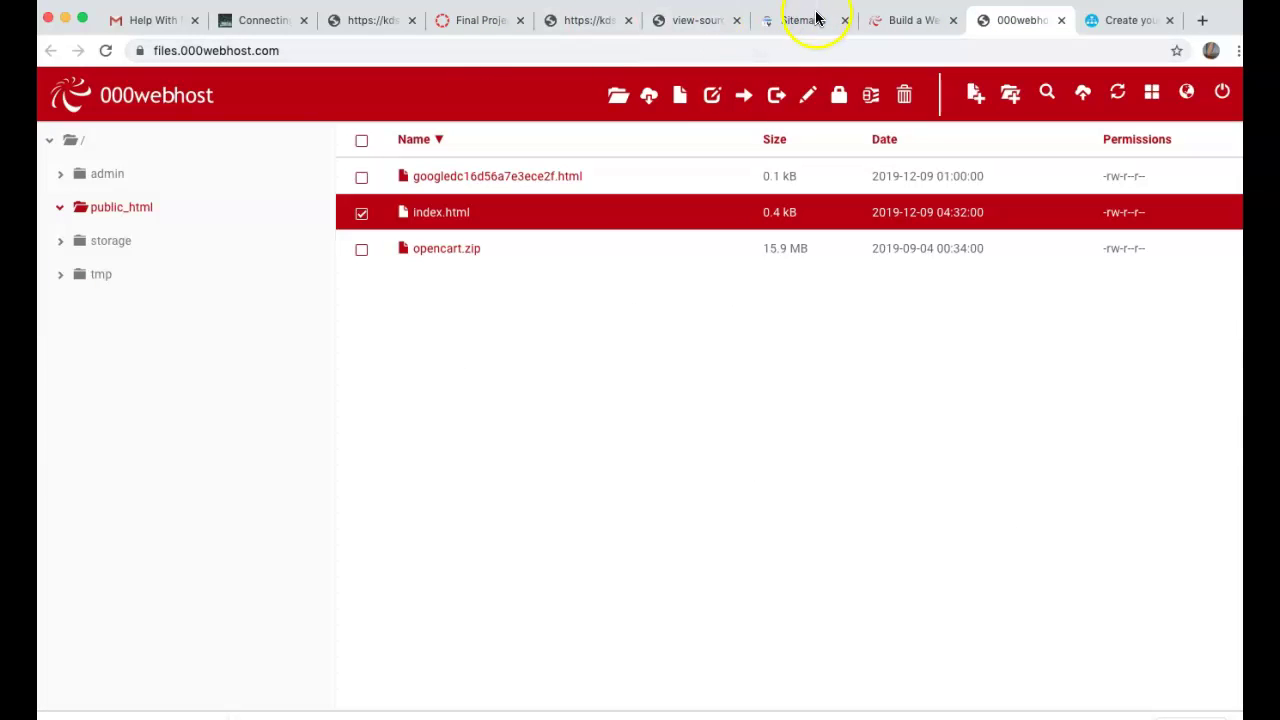
click(586, 21)
click(523, 49)
key(super+c)
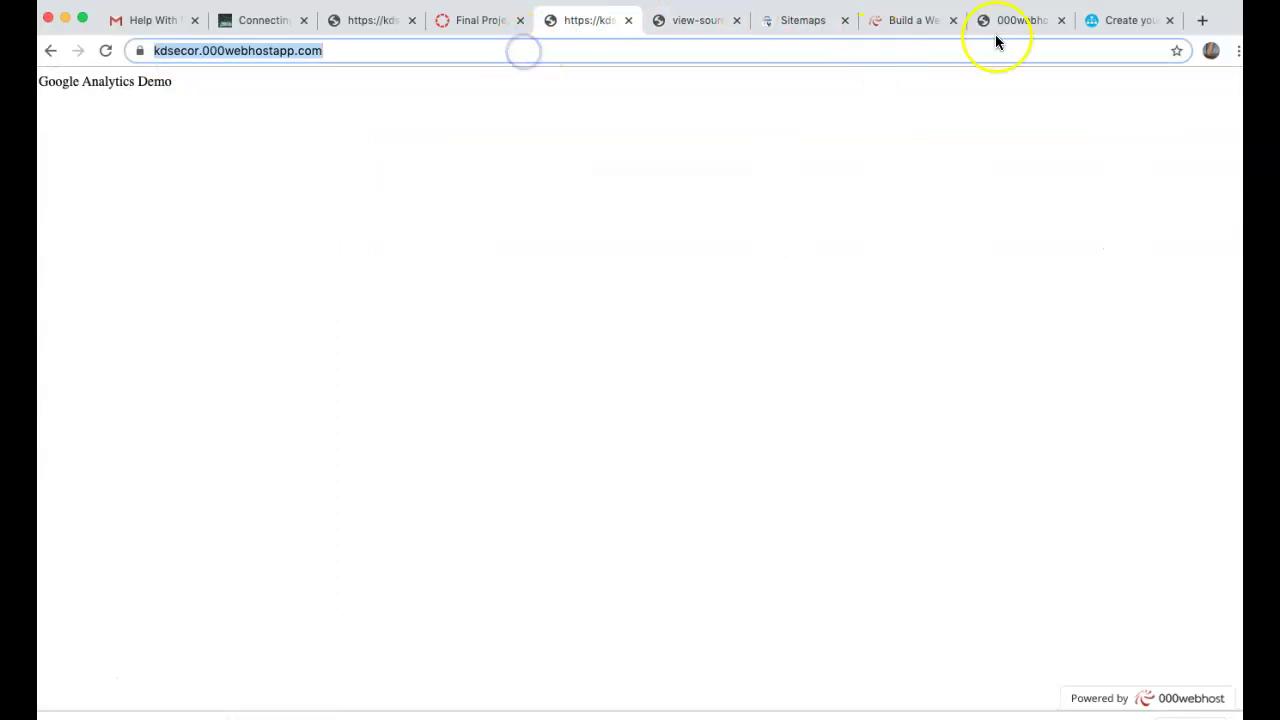
- Crawl kdsecor.000webhostapp.com on XML-Sitemaps.com and download the generated sitemap.xml file
click(1115, 22)
key(super+v)
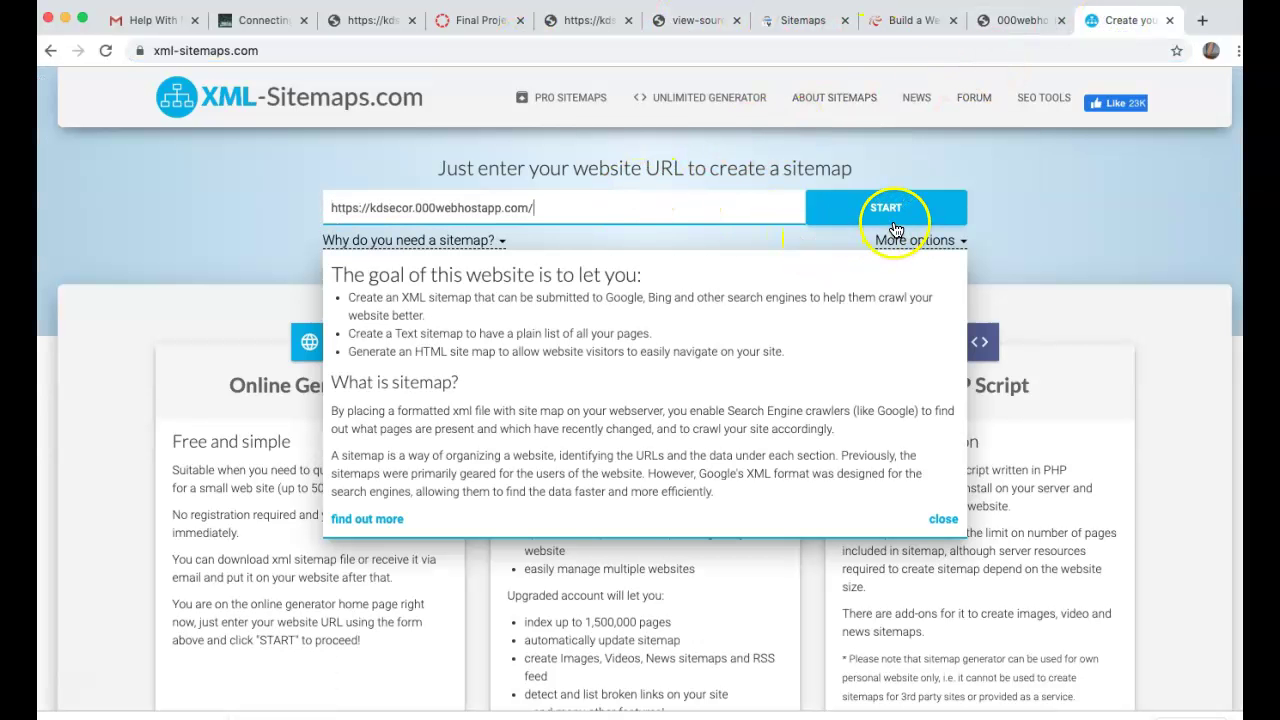
click(894, 210)
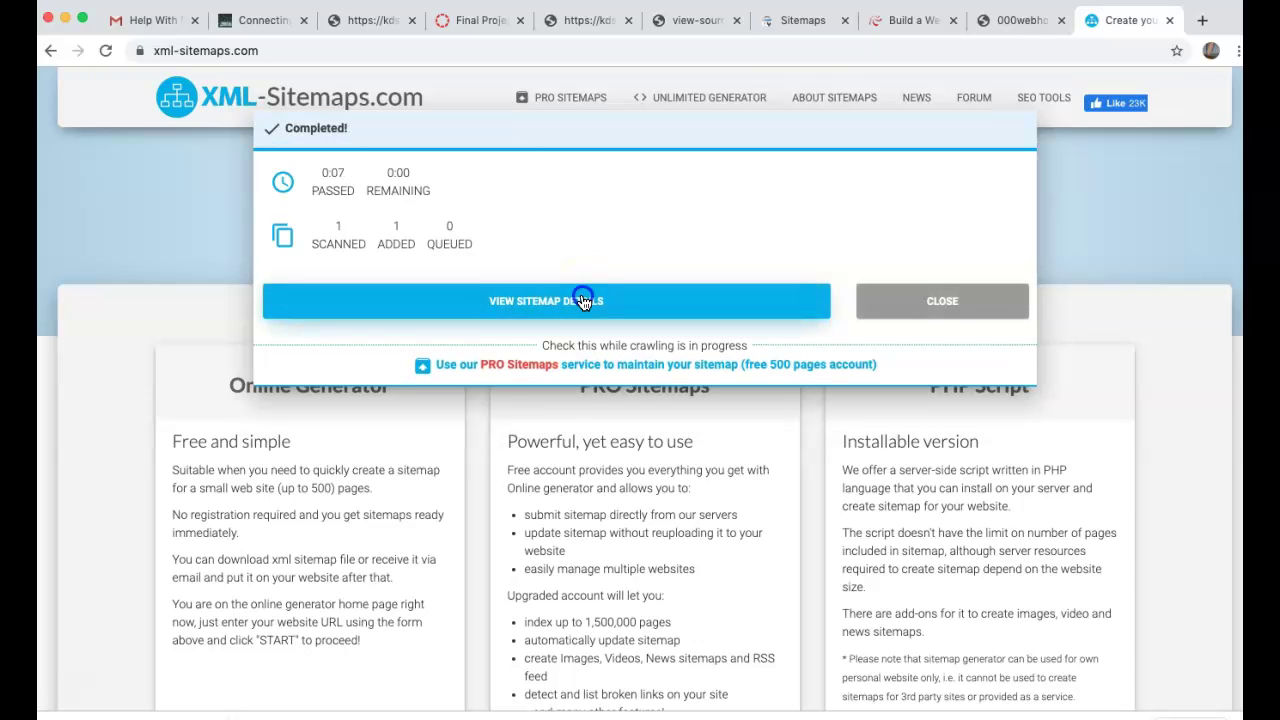
click(583, 302)
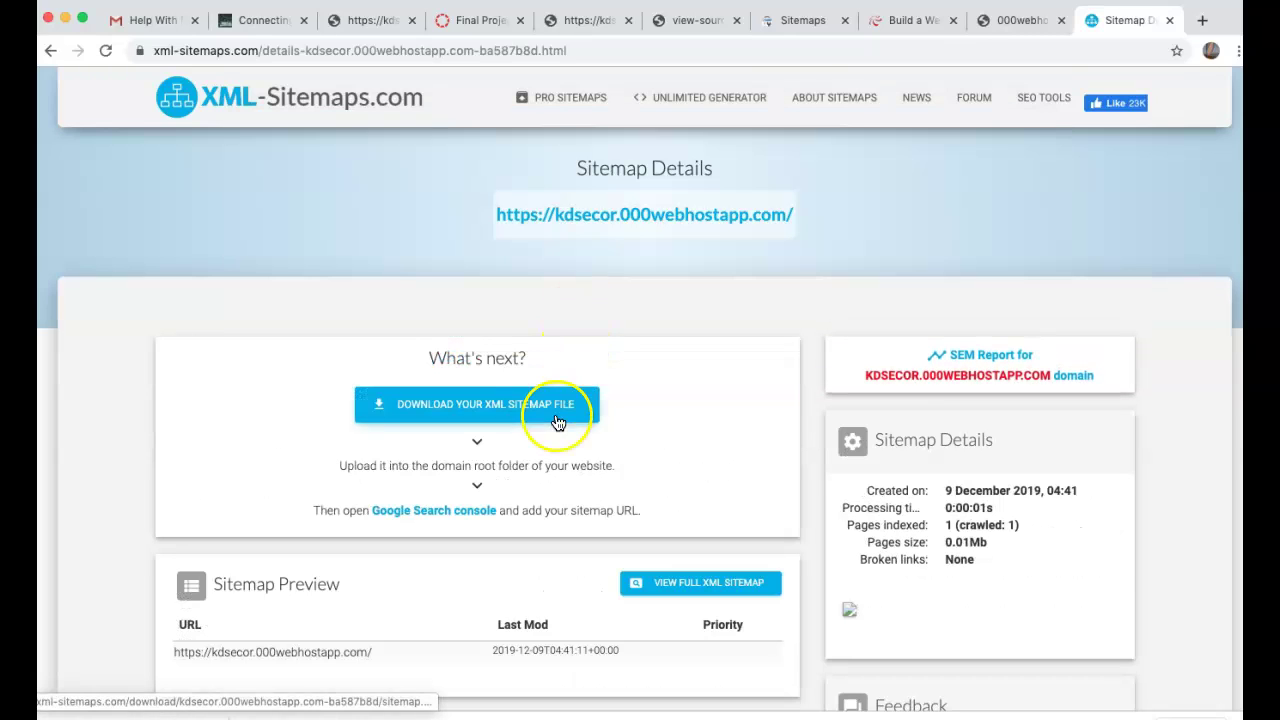
click(555, 418)
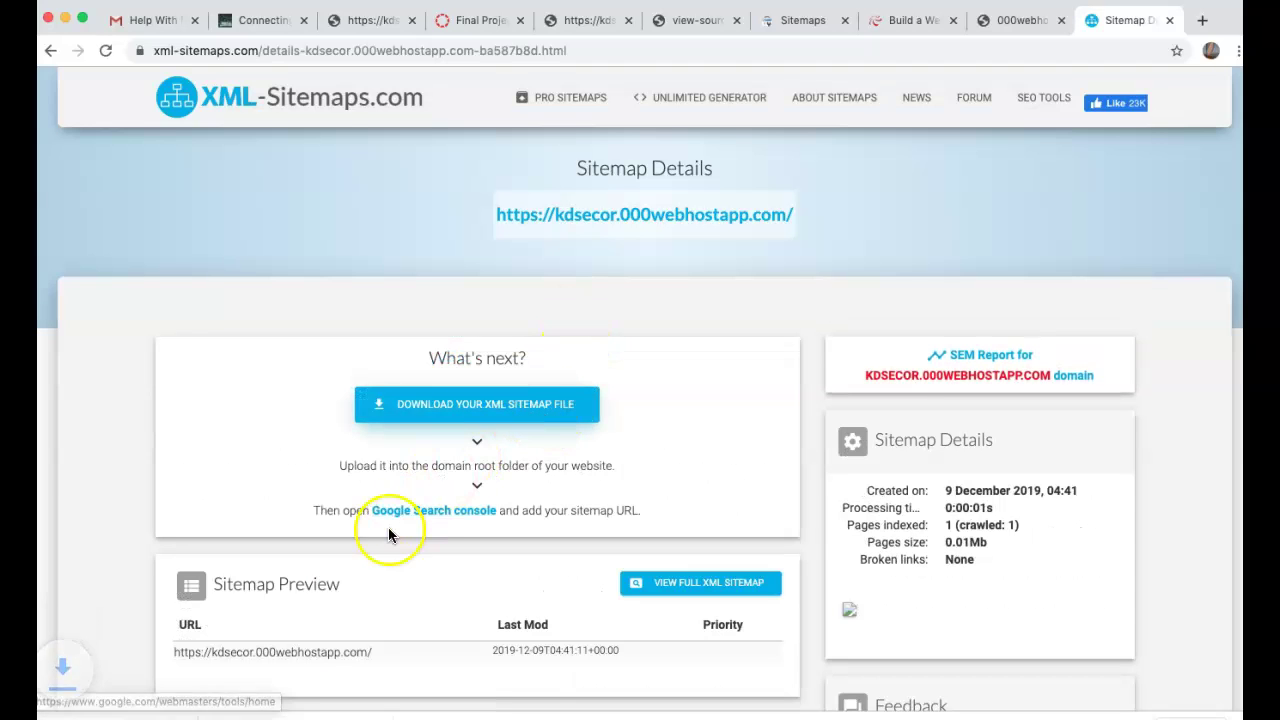
click(215, 715)
- Open the downloaded sitemap.xml from the Downloads folder in Sublime Text
click(238, 708)
click(65, 20)
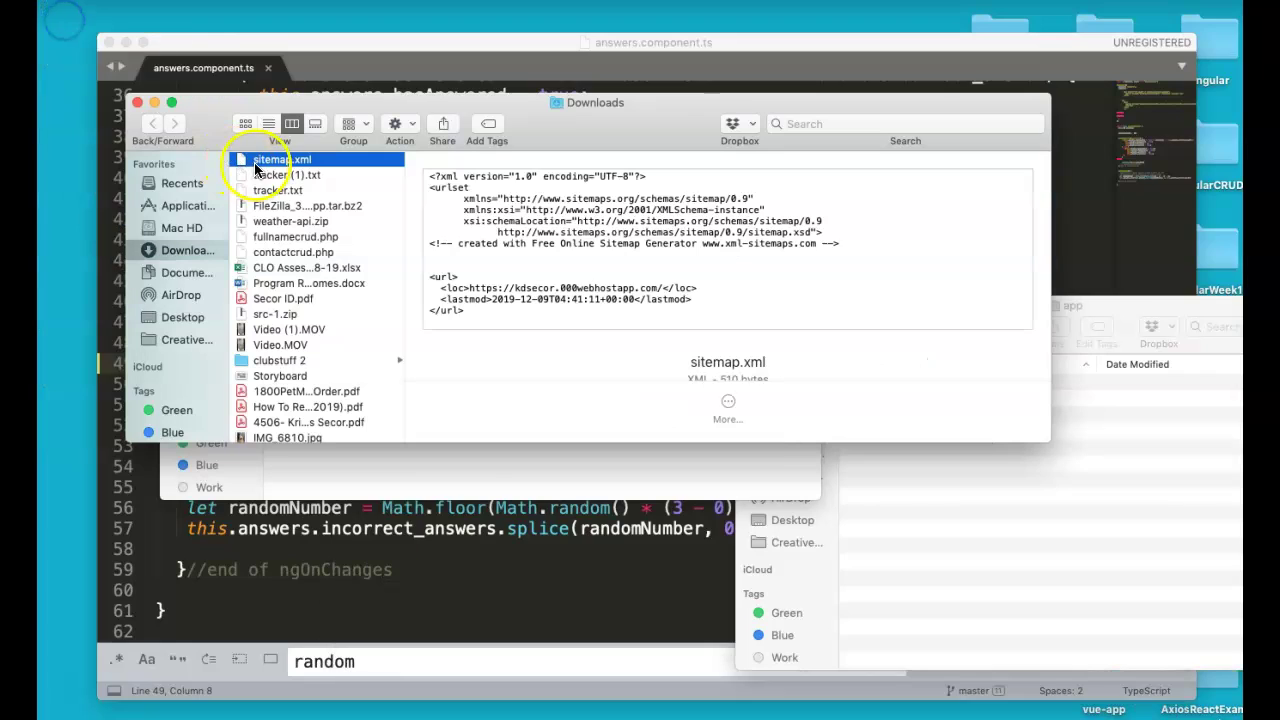
click(123, 42)
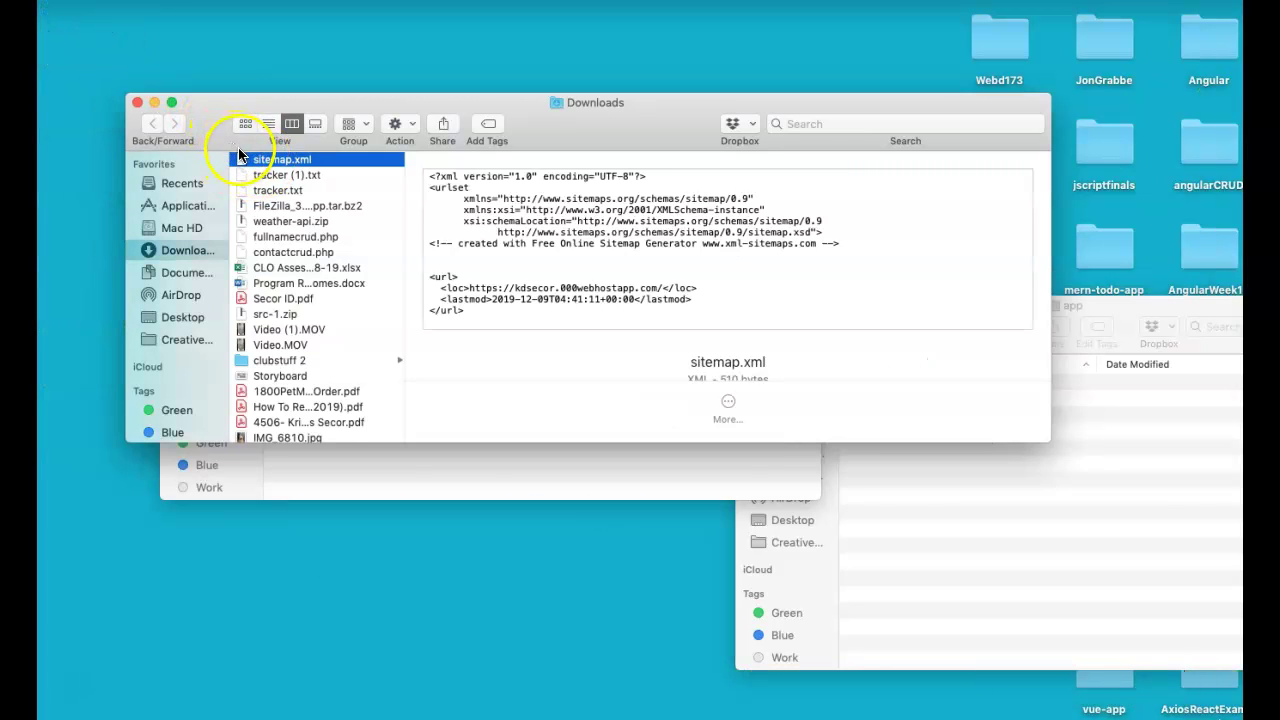
drag(465, 380, 754, 710)
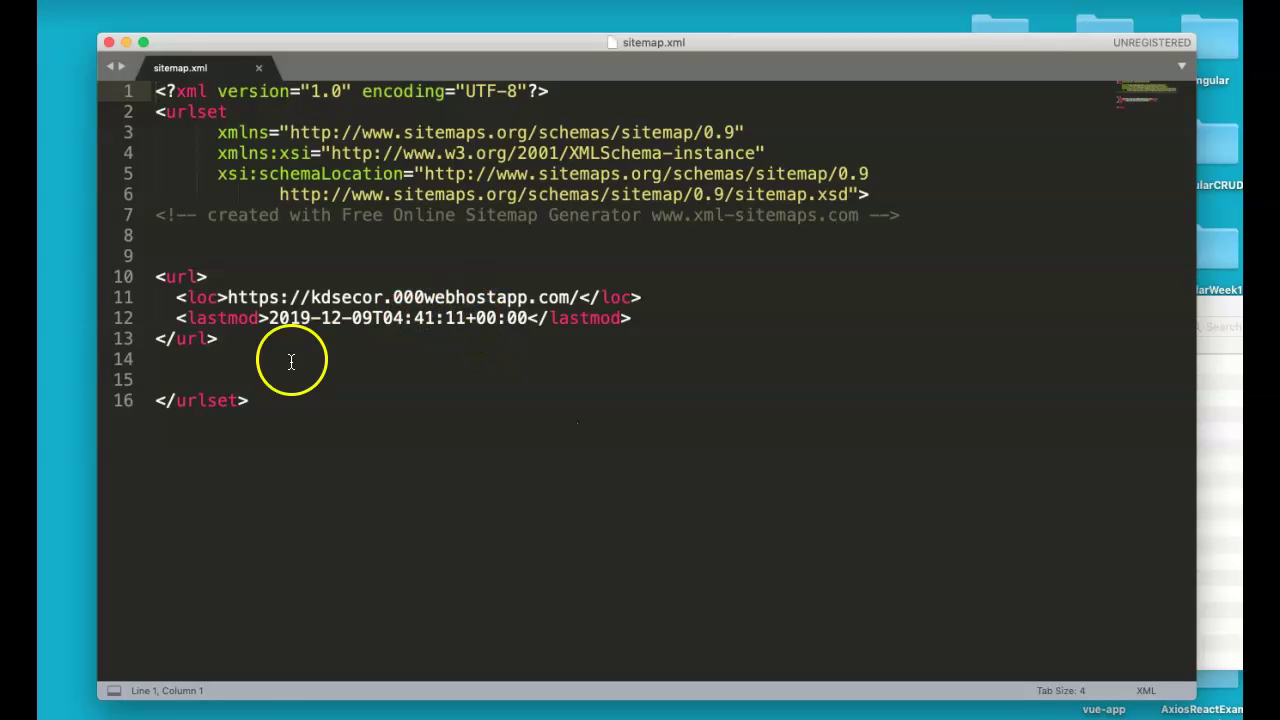
- Duplicate the home page url entry into three additional copies
click(291, 362)
key(shift+Up)
key(shift+Up)
key(shift+Up)
key(shift+Up)
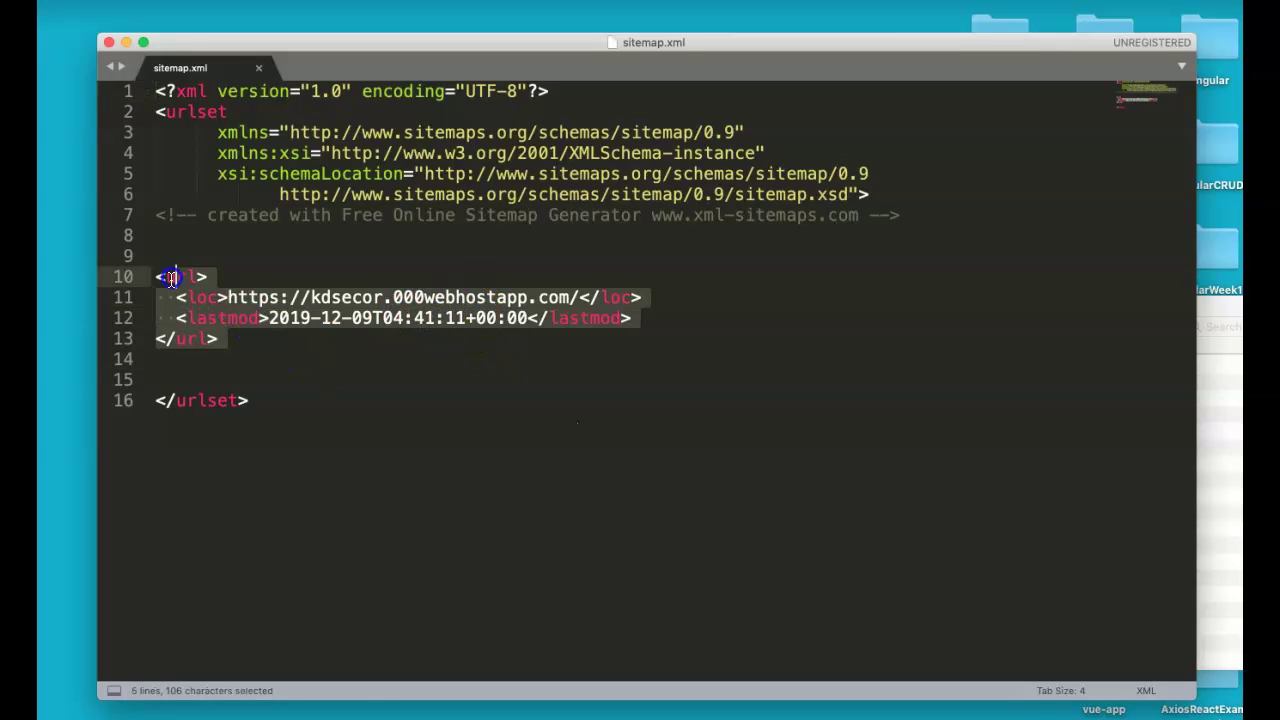
key(super+c)
click(284, 345)
key(Return)
key(super+v)
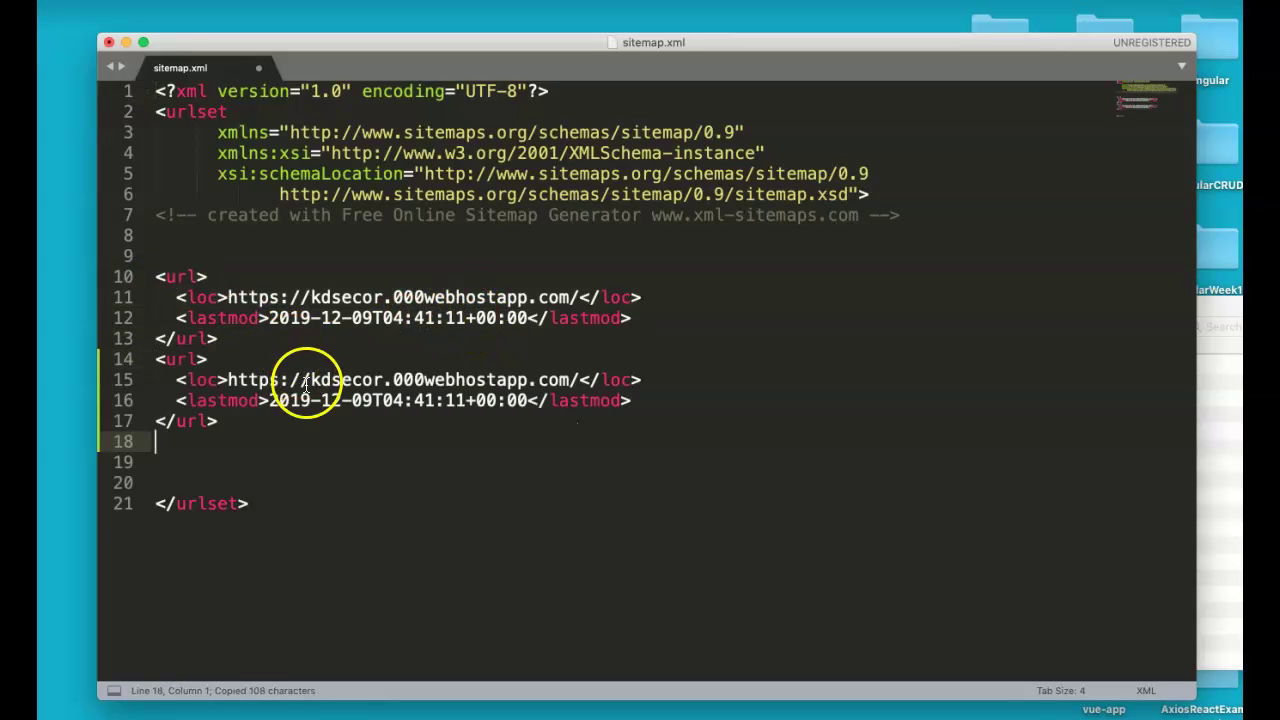
key(super+v)
key(super+v)
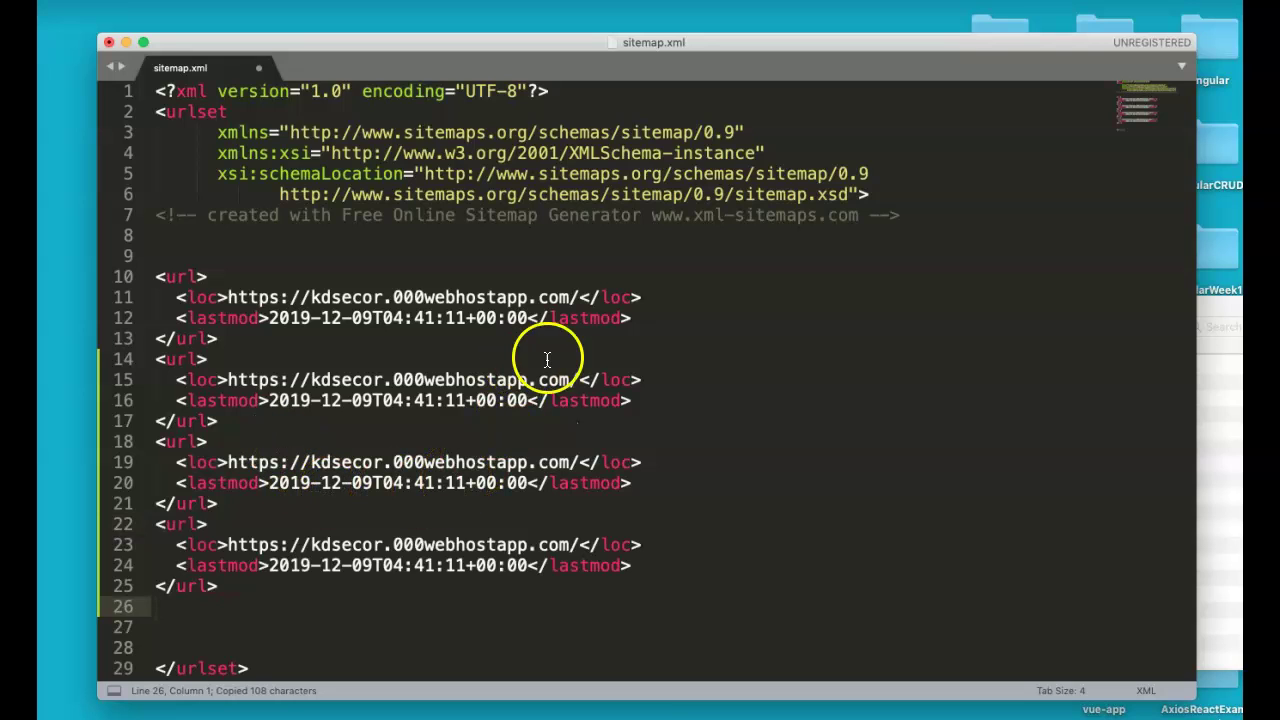
- Append bio, about and work to the three copied loc URLs
click(579, 378)
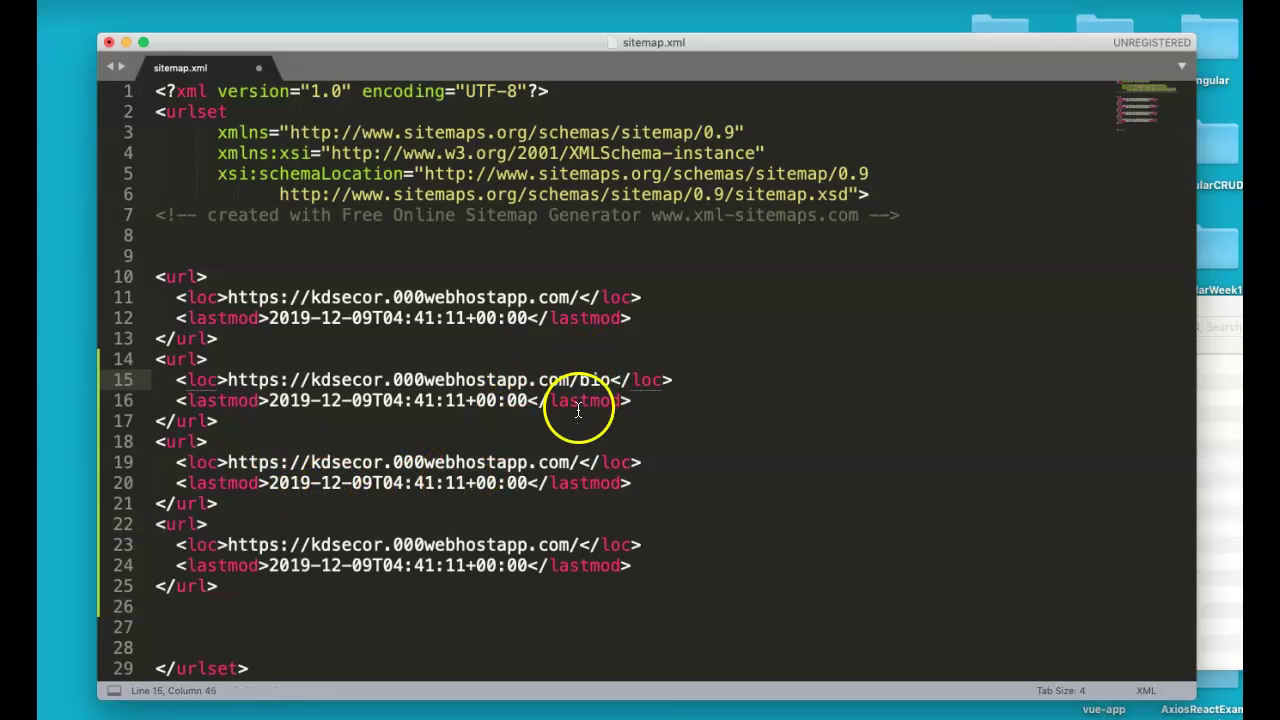
click(583, 462)
text(about)
click(578, 545)
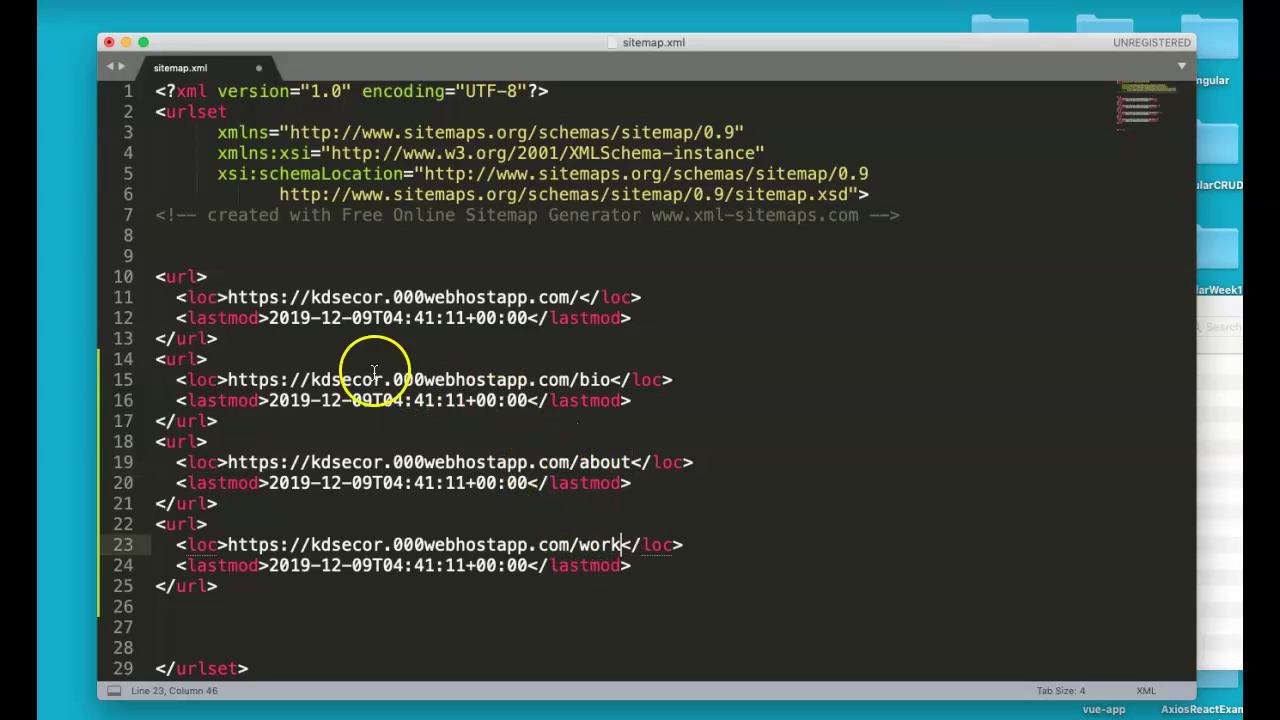
click(661, 320)
key(Return)
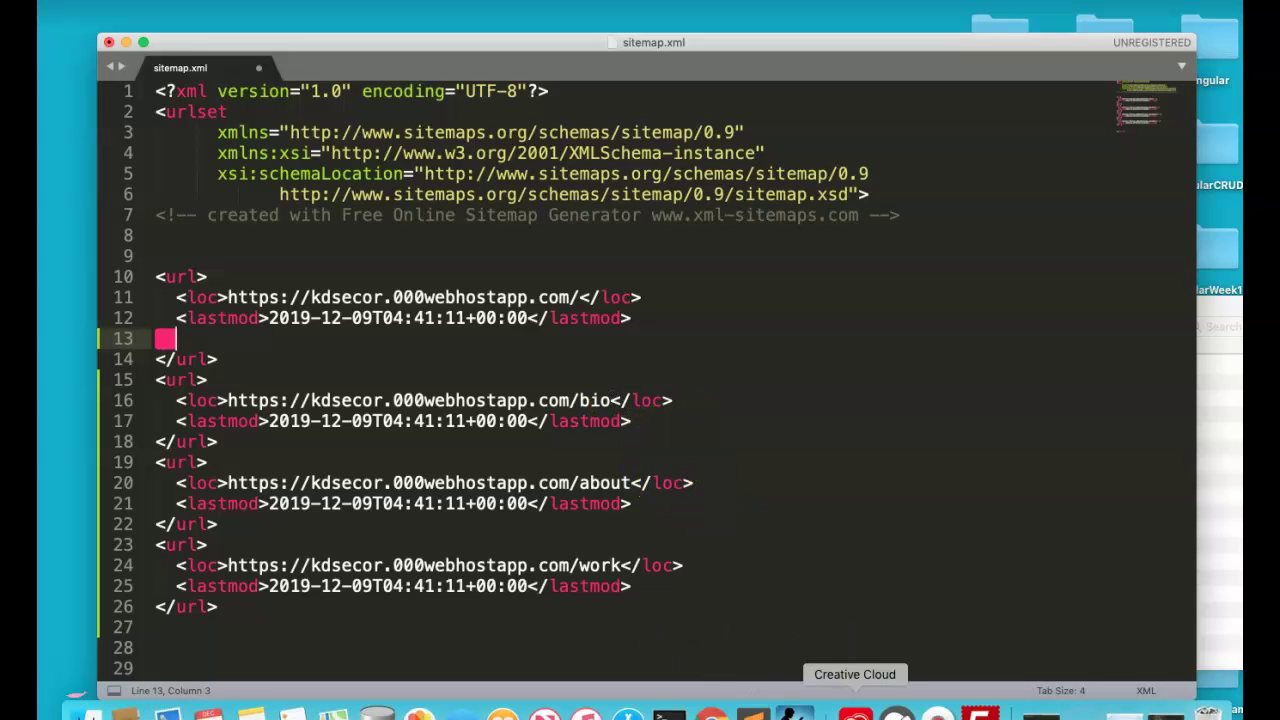
- Review the Sitemap Details preview's empty Priority column, then return to sitemap.xml in Sublime Text
click(1124, 714)
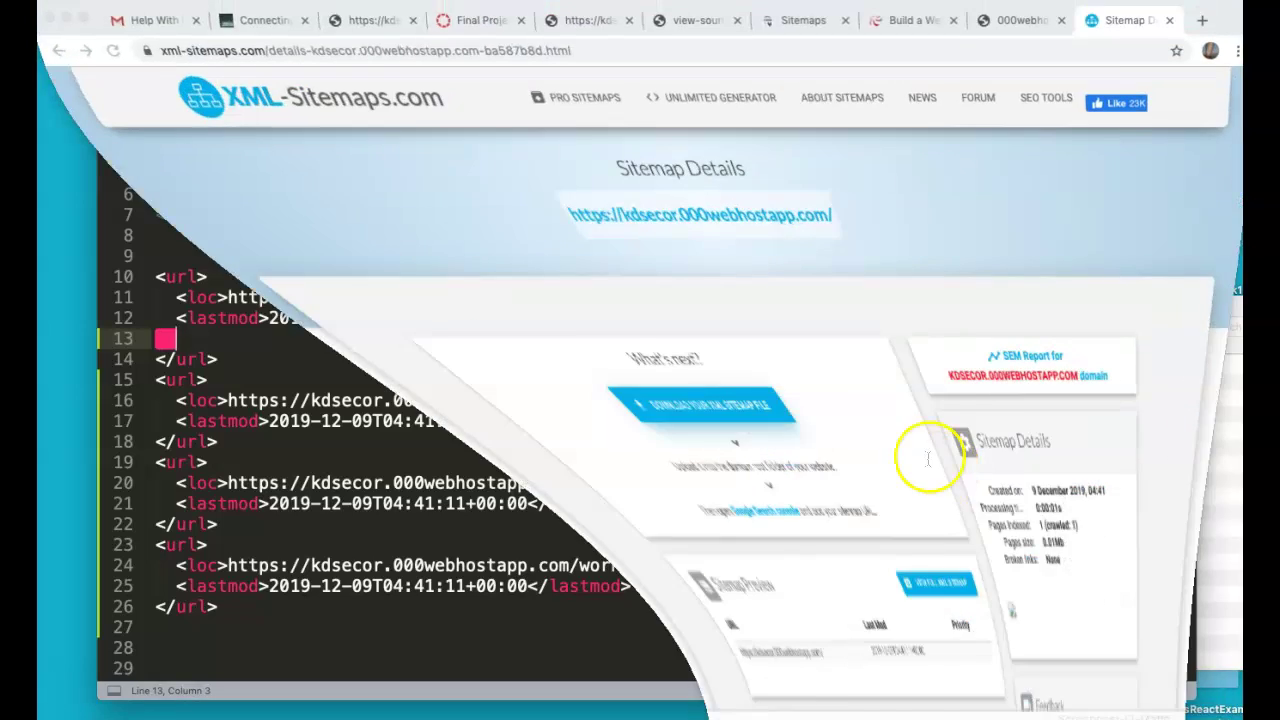
scroll(875, 398, down, 4)
scroll(874, 400, down, 5)
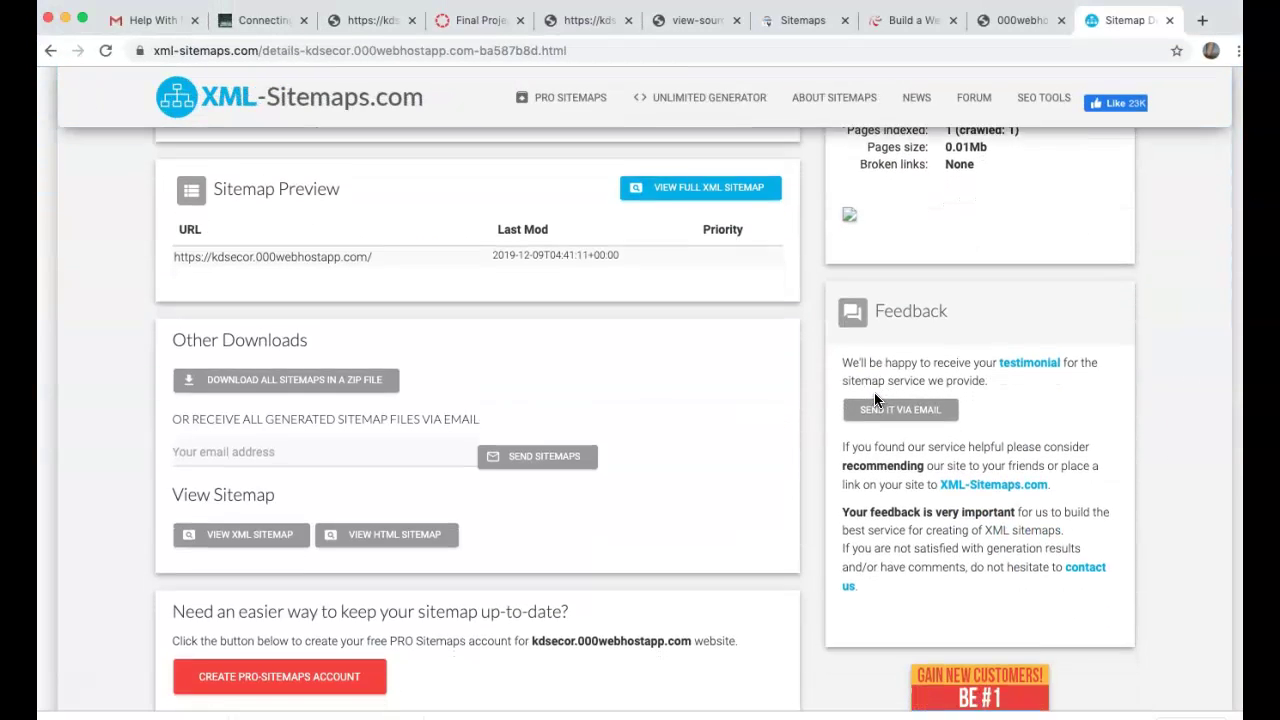
scroll(728, 405, down, 2)
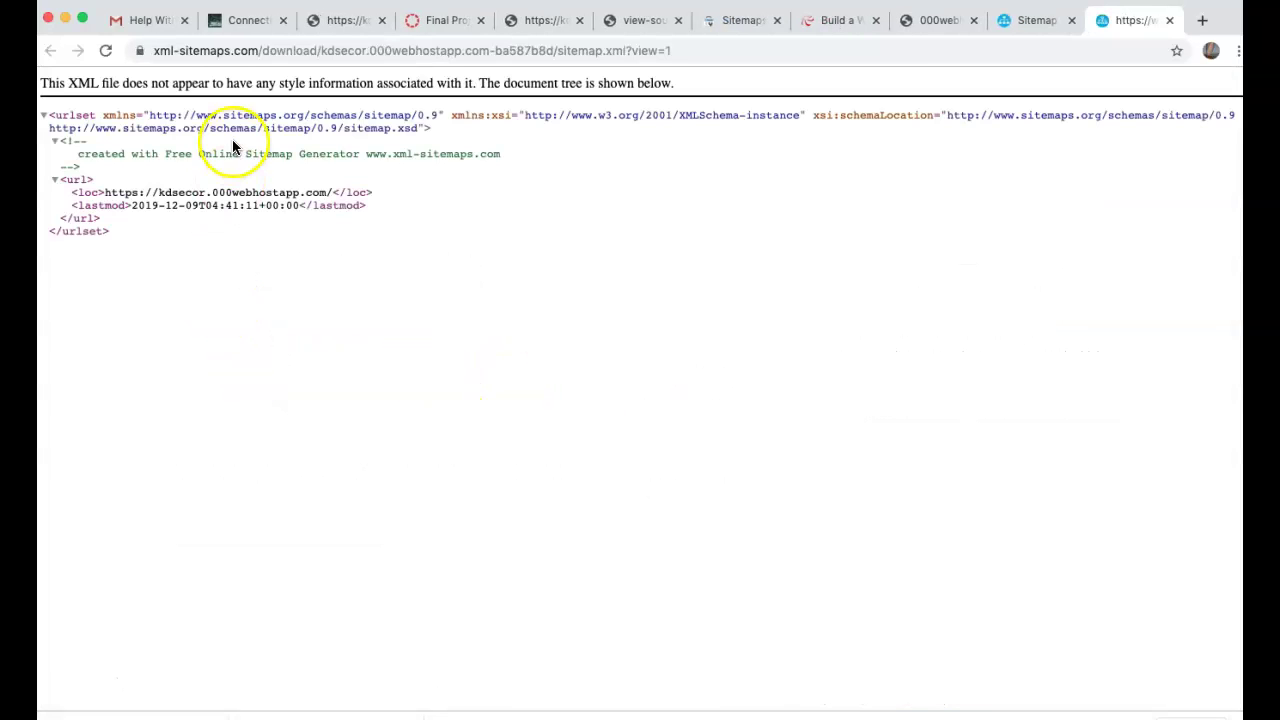
click(1027, 12)
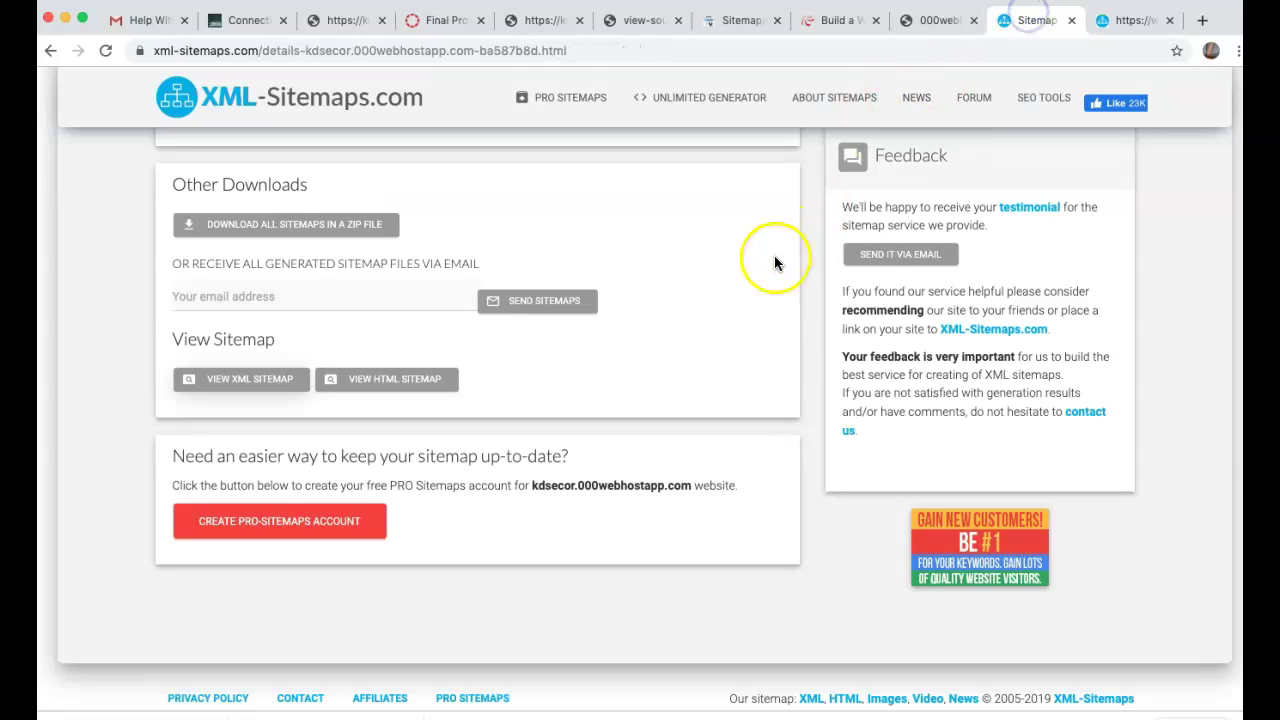
scroll(447, 262, up, 5)
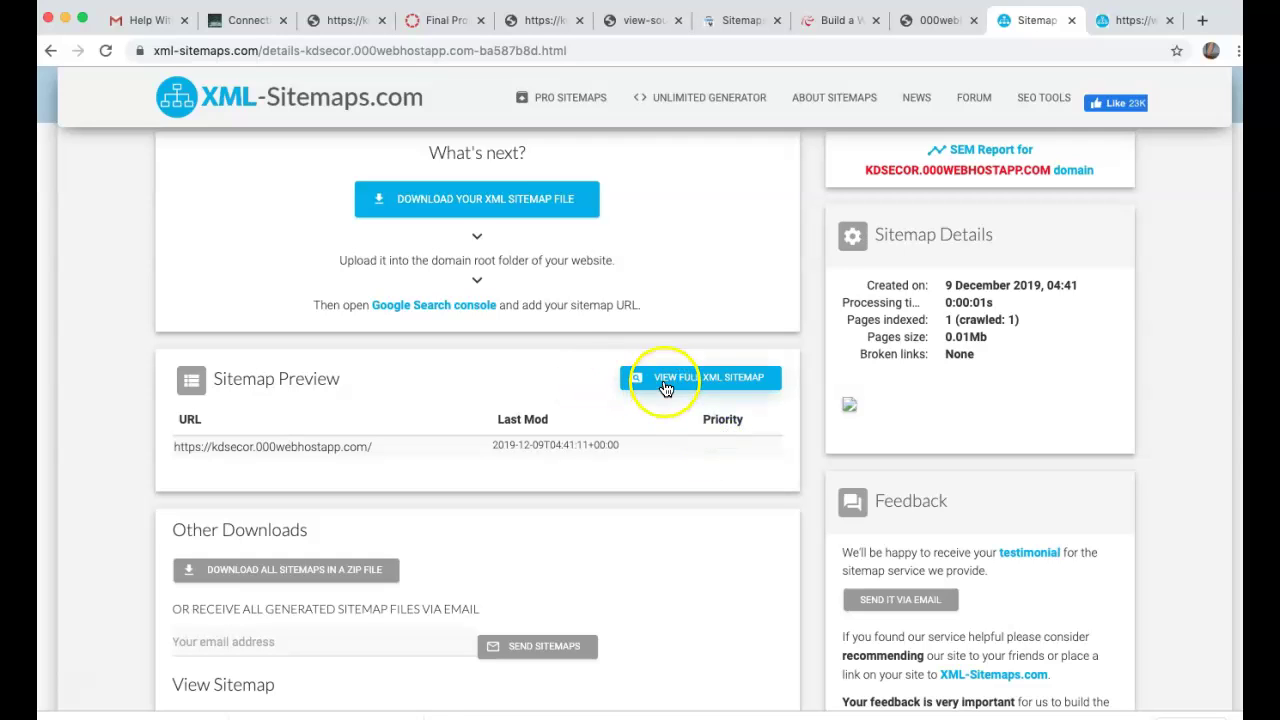
scroll(620, 348, up, 3)
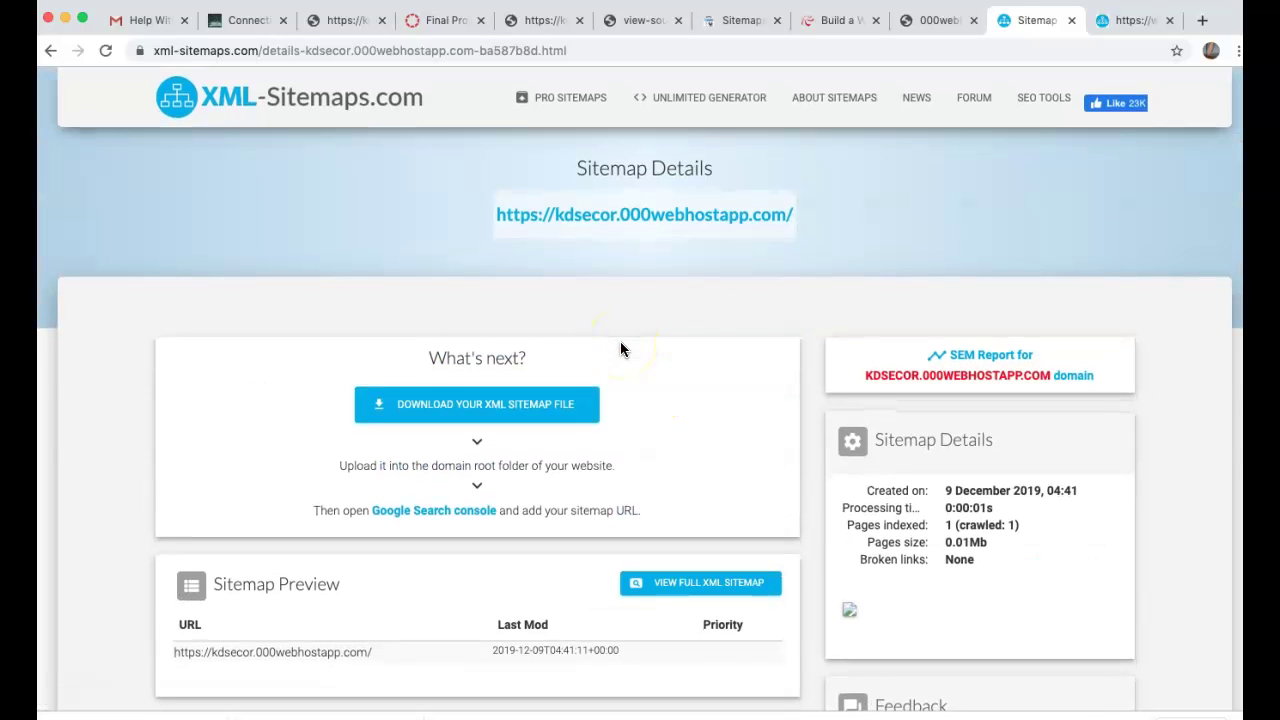
scroll(1039, 462, down, 1)
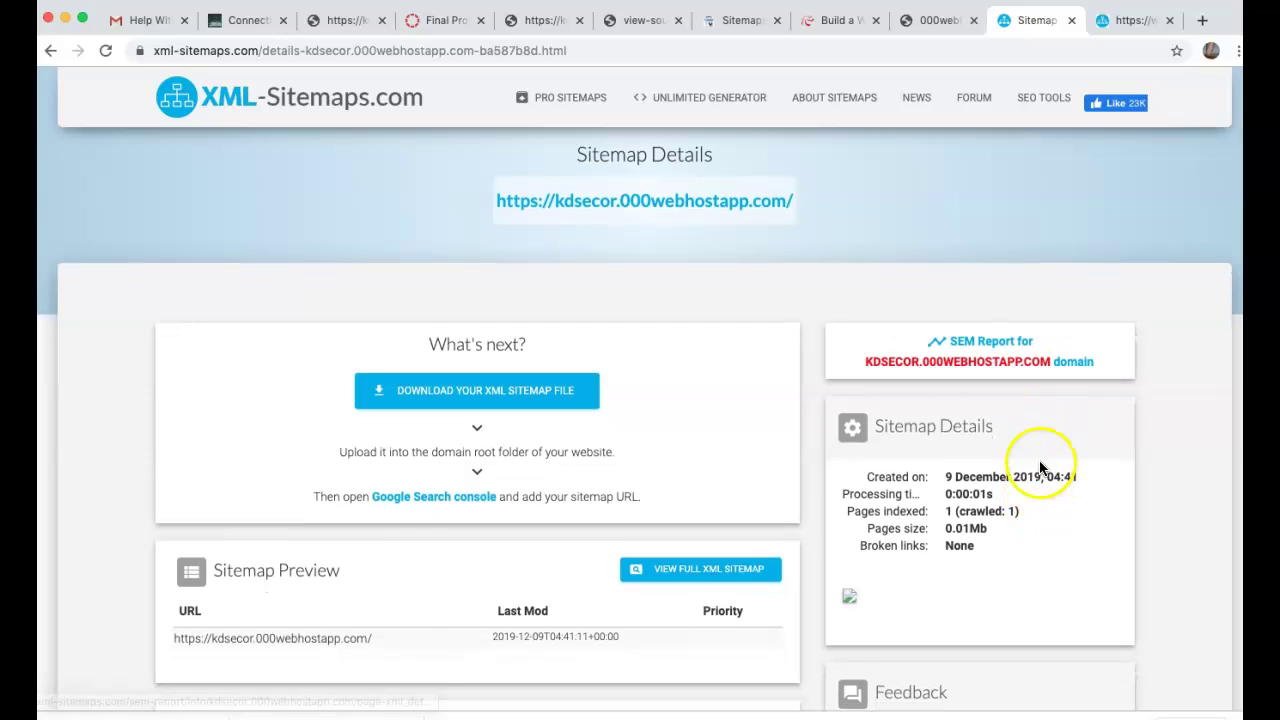
click(818, 700)
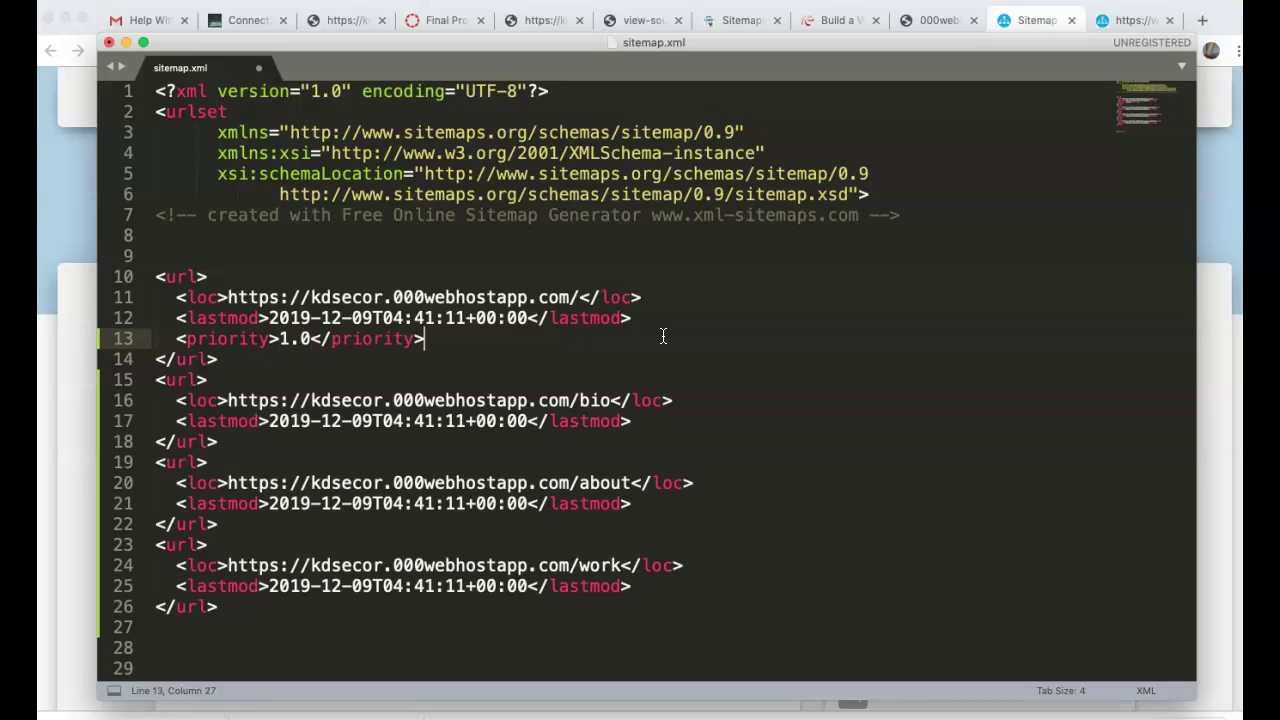
- Copy the home page's <priority>1.0</priority> line into the work entry
drag(280, 338, 311, 338)
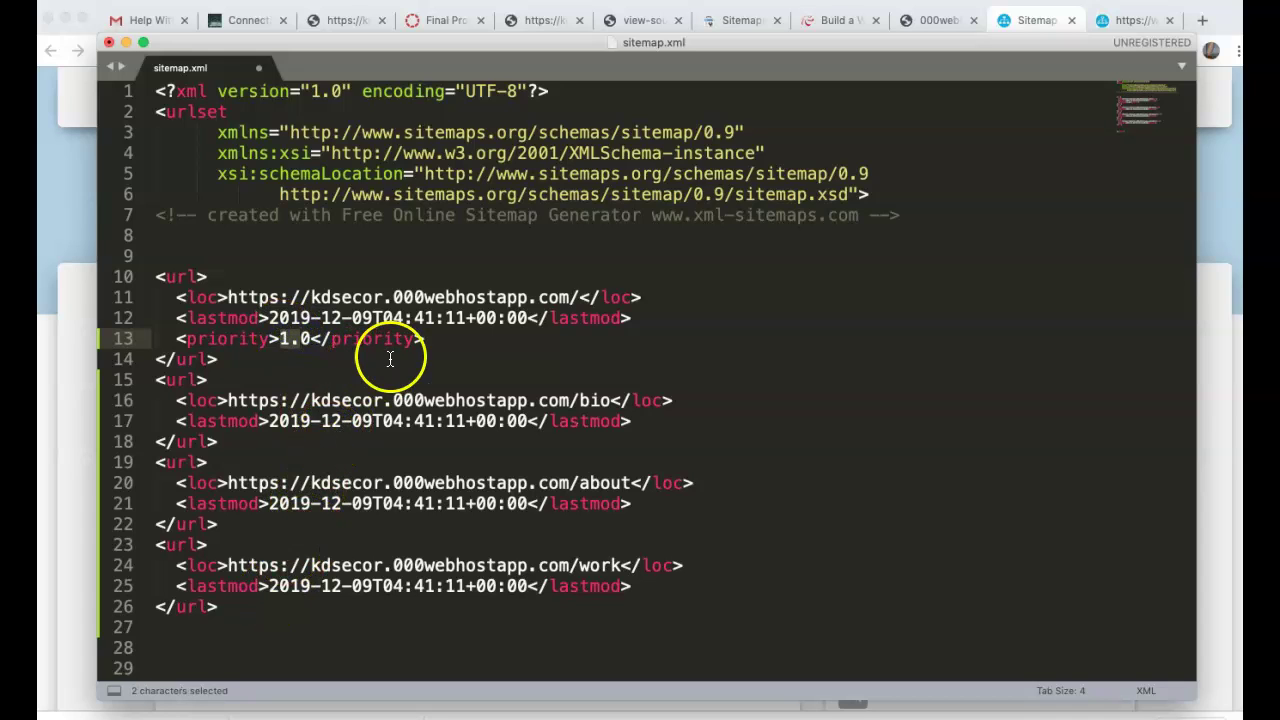
drag(425, 339, 155, 338)
key(super+c)
click(686, 583)
key(Return)
key(super+v)
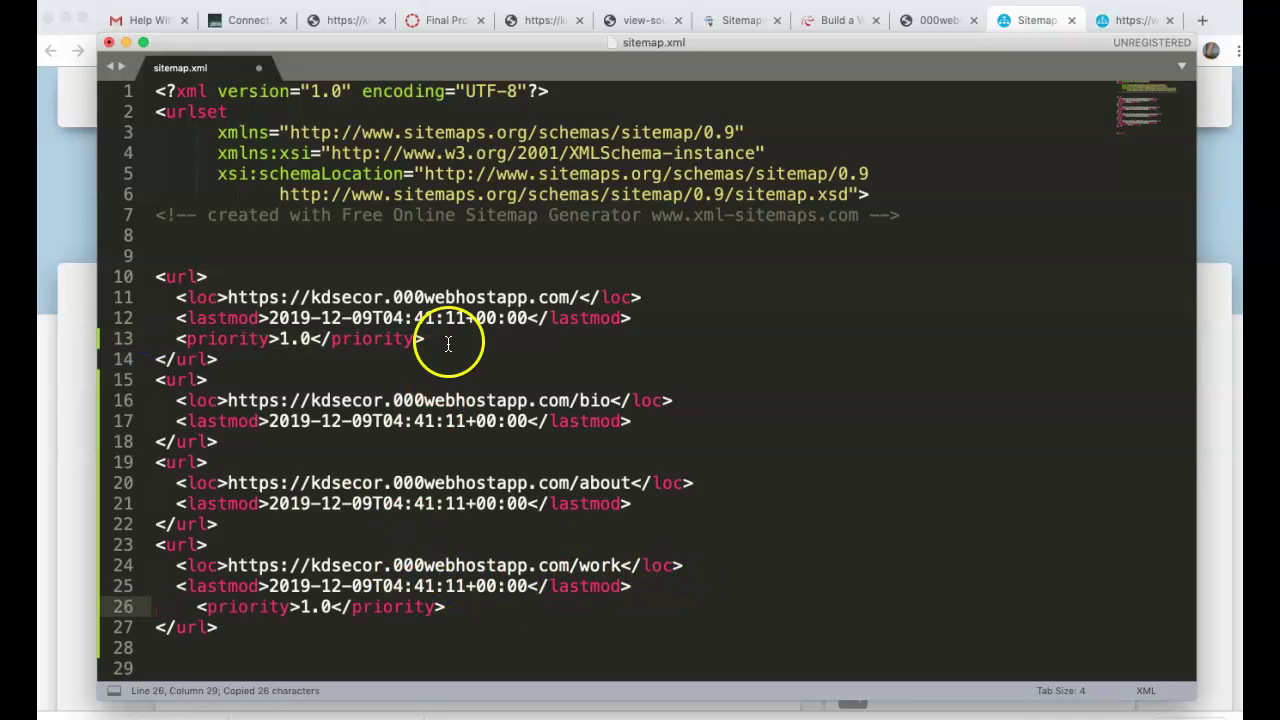
- Add a priority tag to the bio entry and change its value to 0.6
click(632, 421)
key(Return)
key(super+v)
click(333, 443)
drag(333, 446, 304, 444)
key(BackSpace)
click(301, 440)
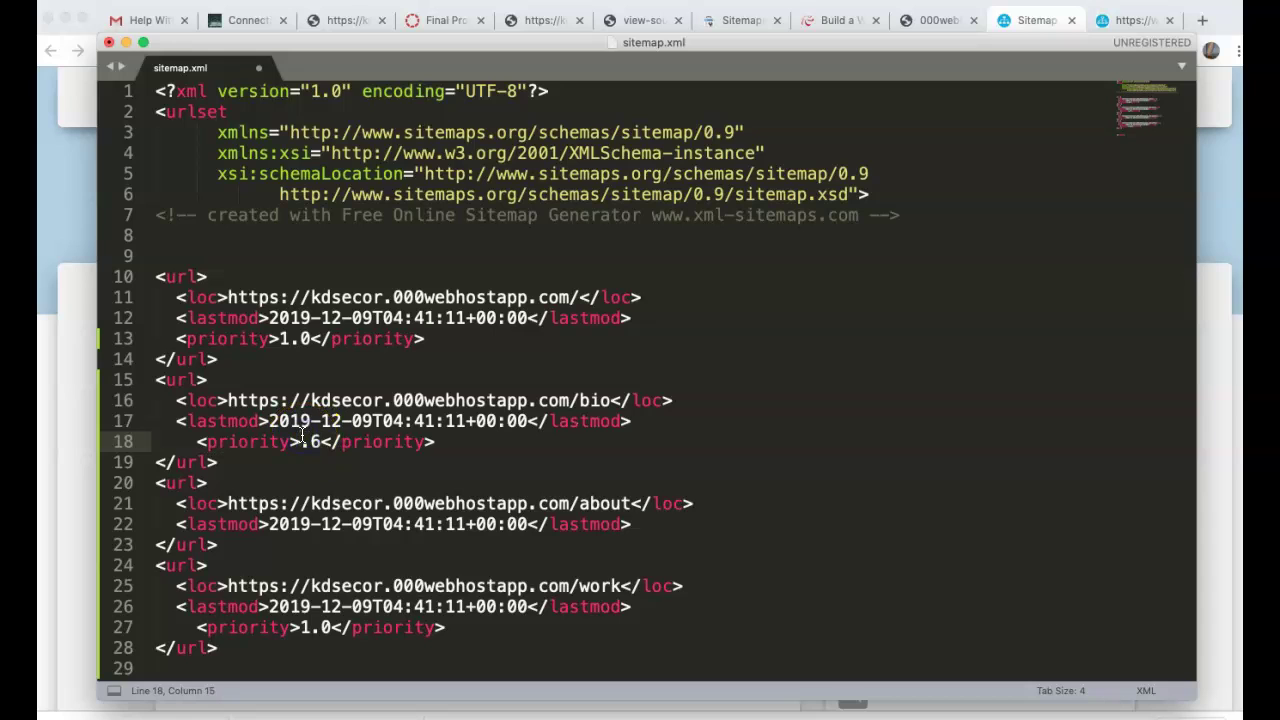
text(0)
- Add a priority tag to the about entry and set it to 0.6
click(657, 523)
key(Return)
key(super+v)
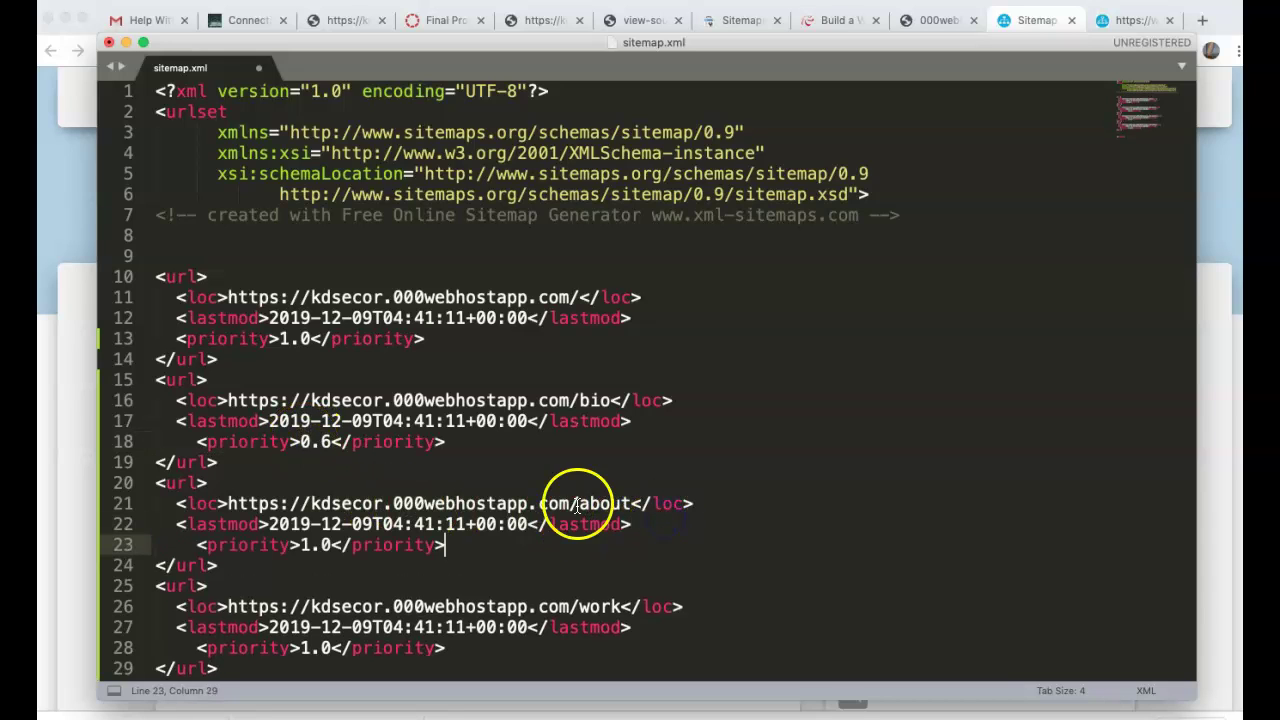
drag(263, 526, 580, 516)
click(331, 545)
drag(331, 545, 293, 545)
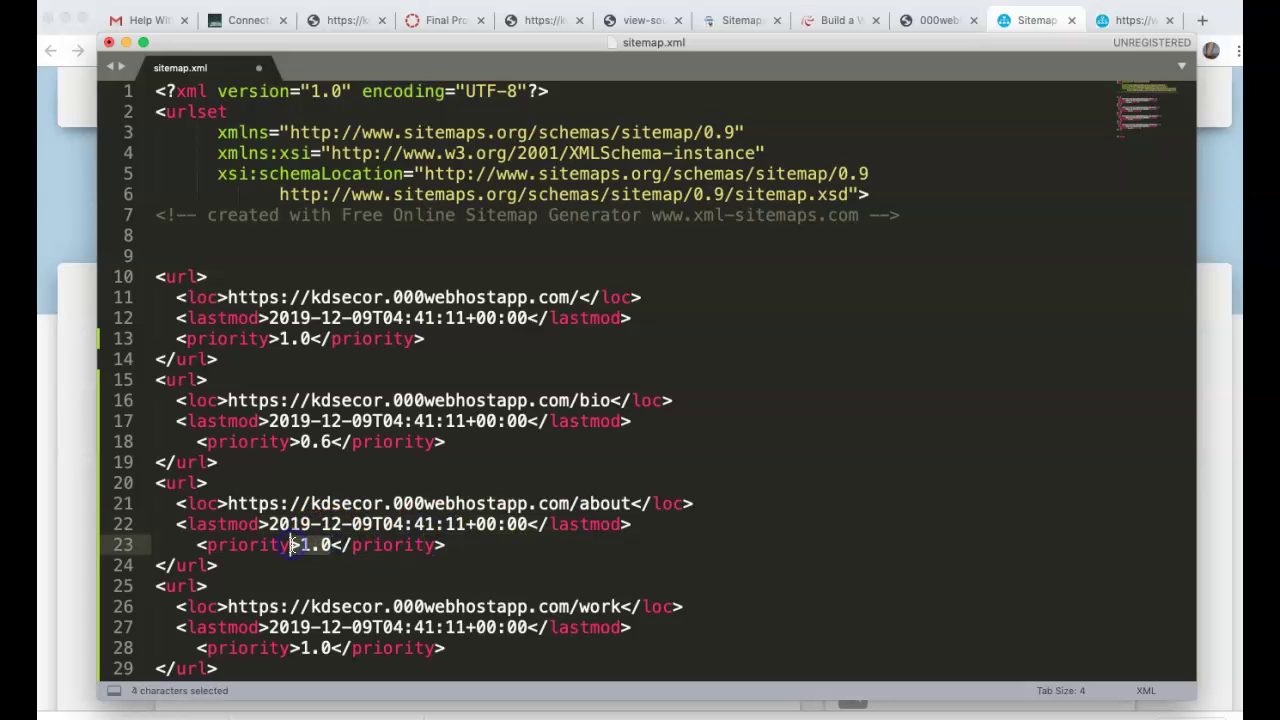
key(BackSpace)
text(0.6)
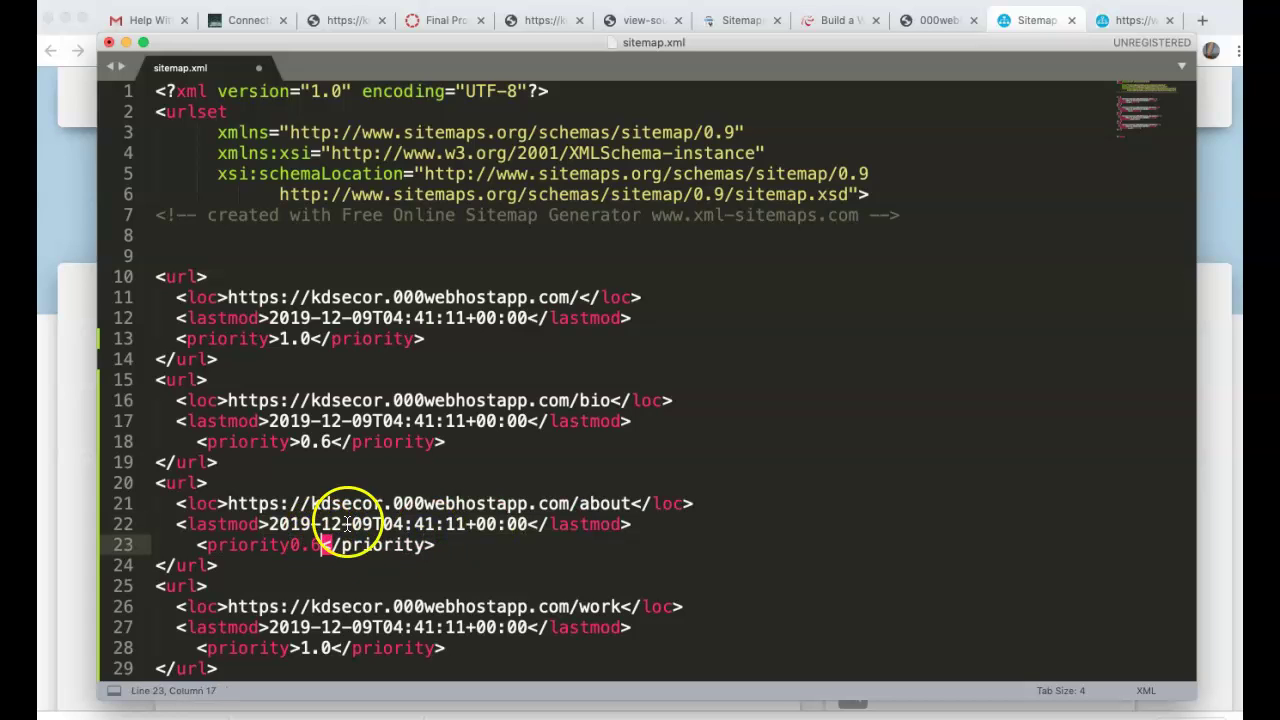
key(BackSpace)
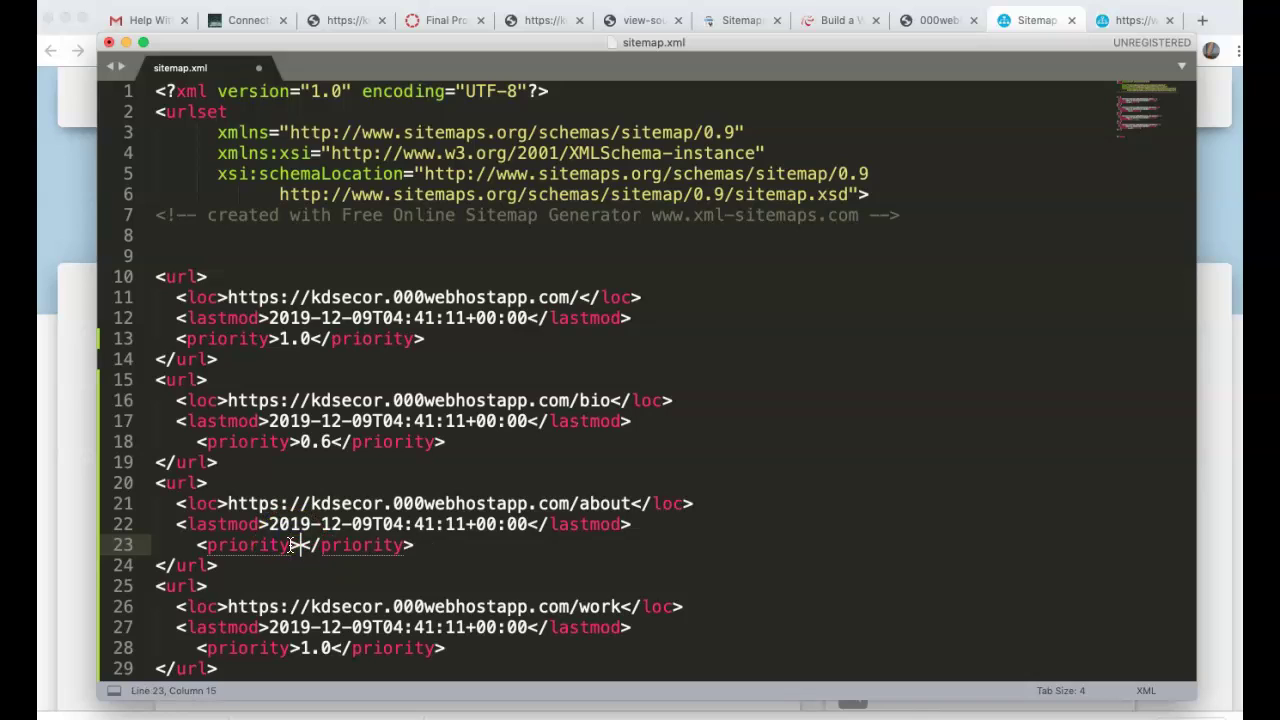
text(0.6)
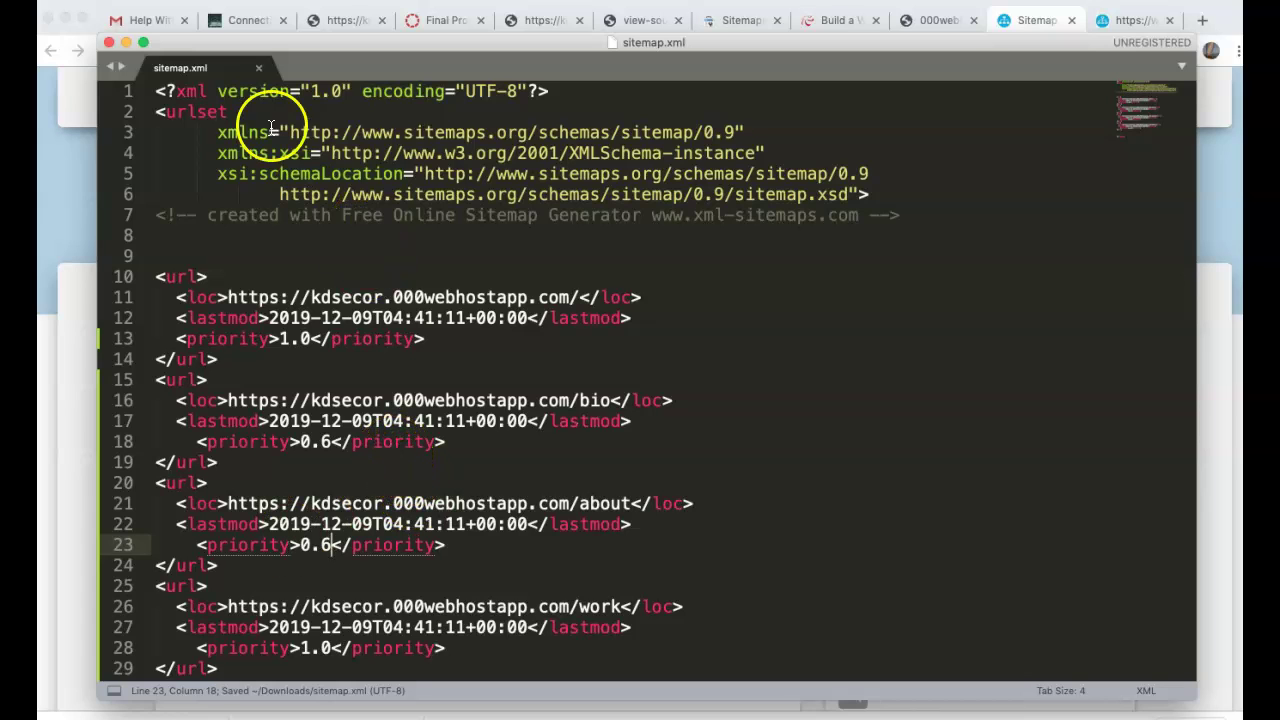
- Use File > Save As to save sitemap.xml into the Desktop folder
click(190, 0)
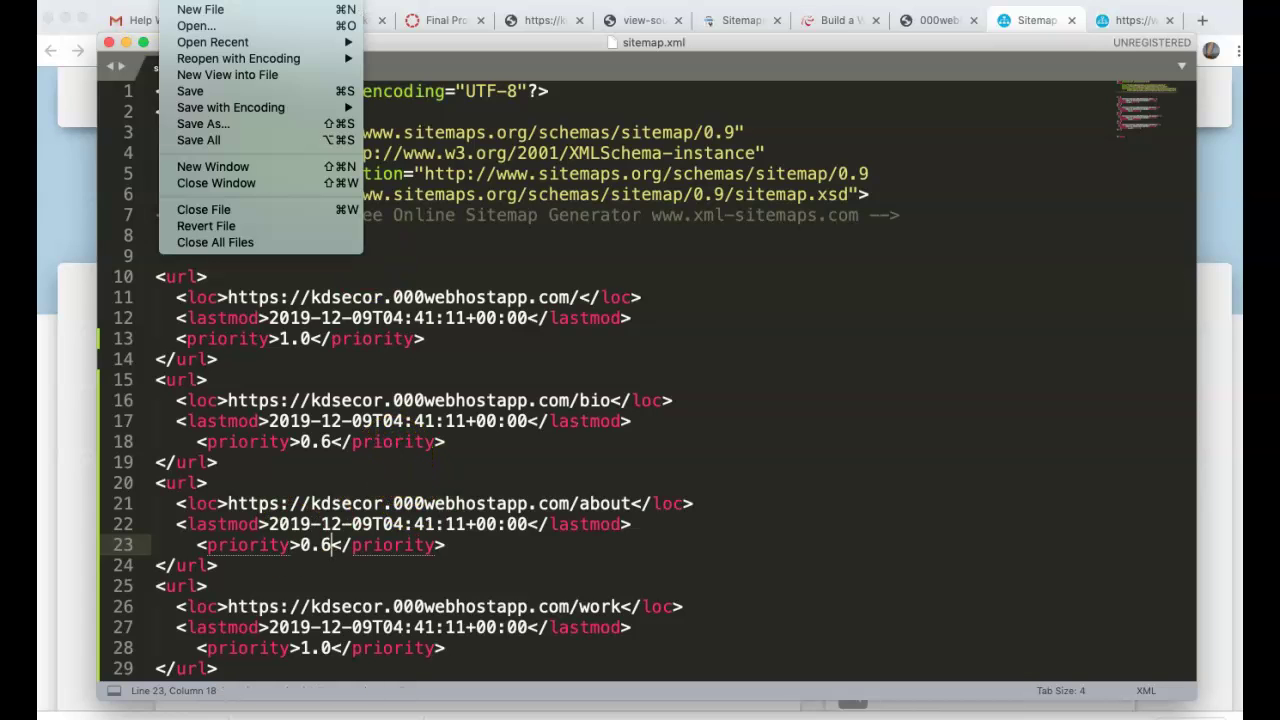
click(190, 126)
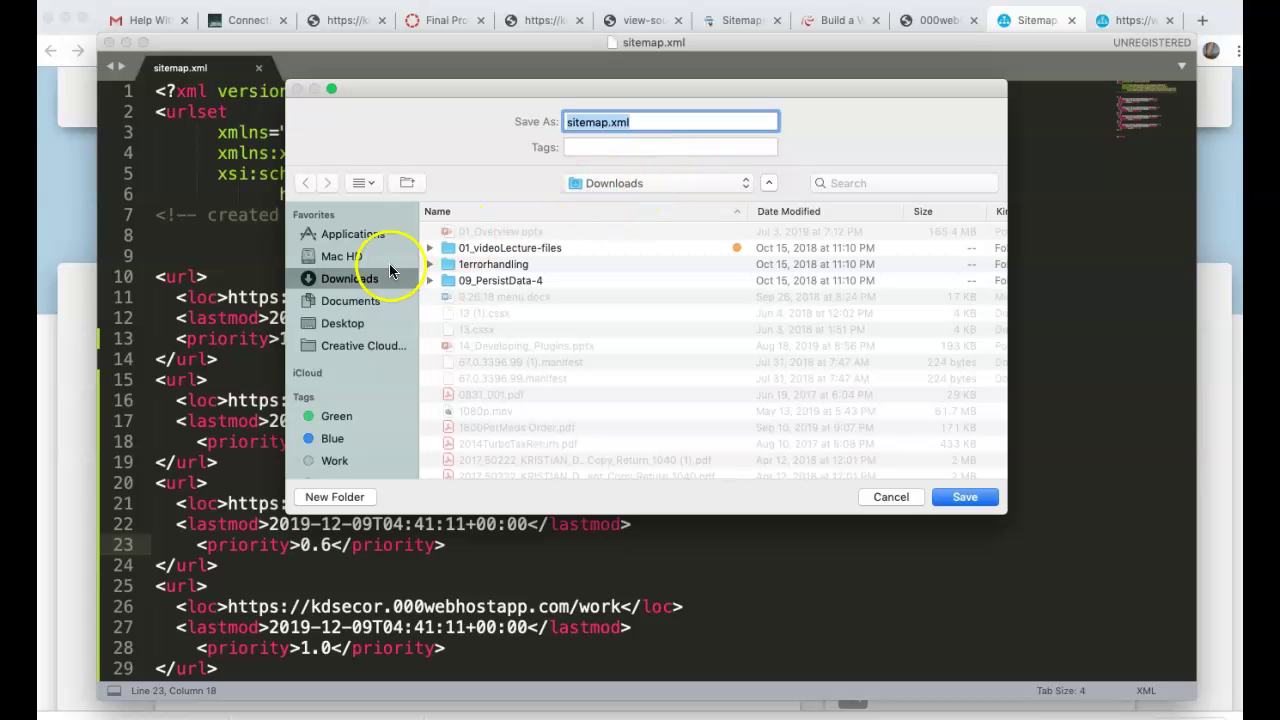
click(342, 323)
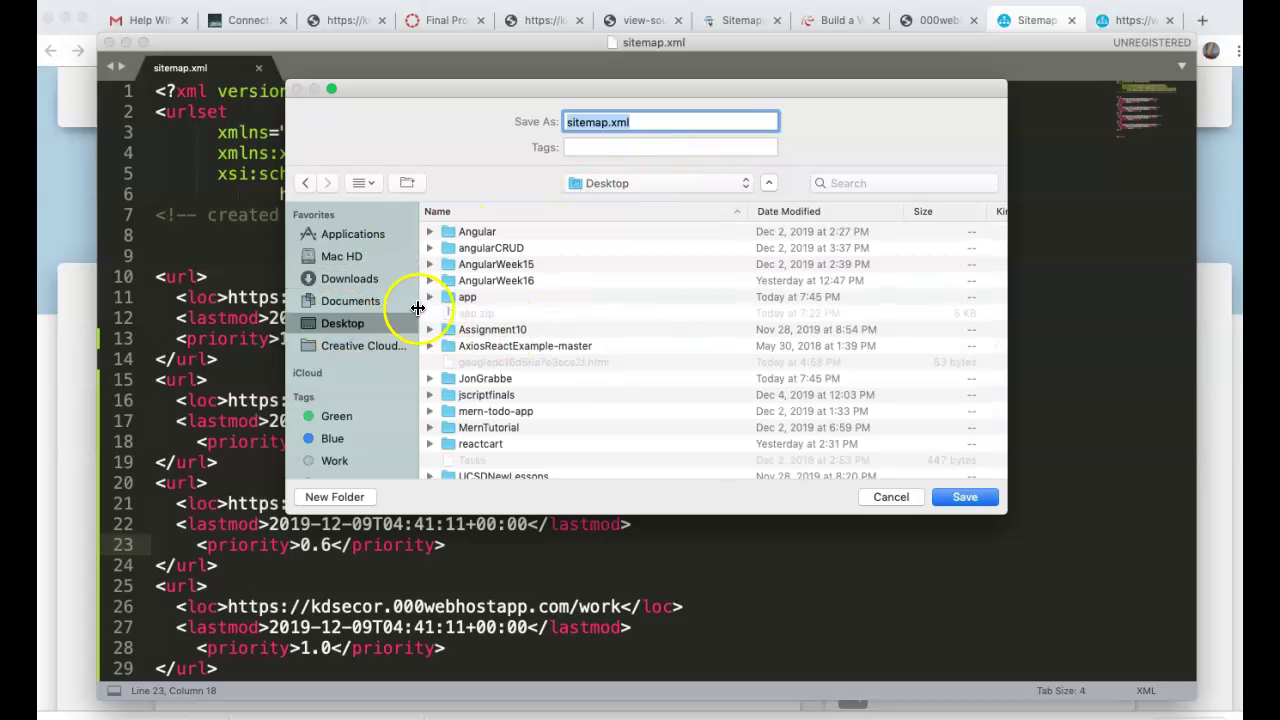
click(960, 498)
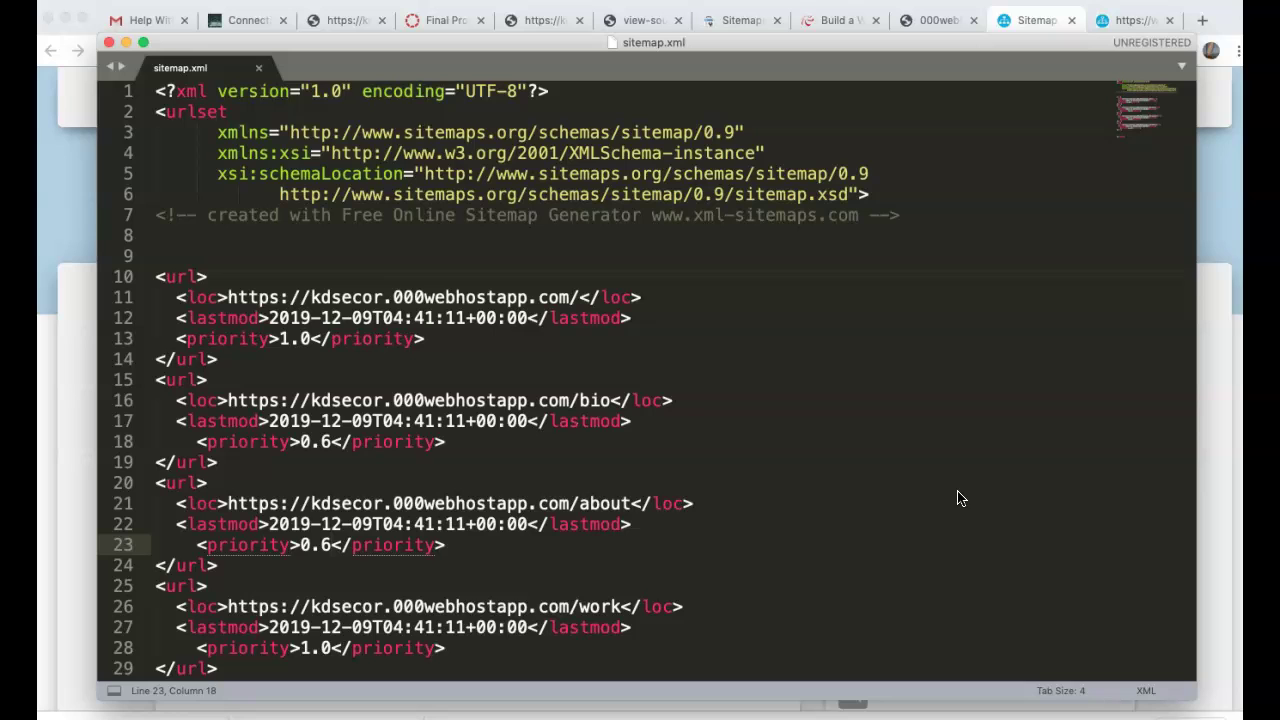
- Enter sitemap.xml in the Search Console Sitemaps 'Enter sitemap URL' field
click(1220, 517)
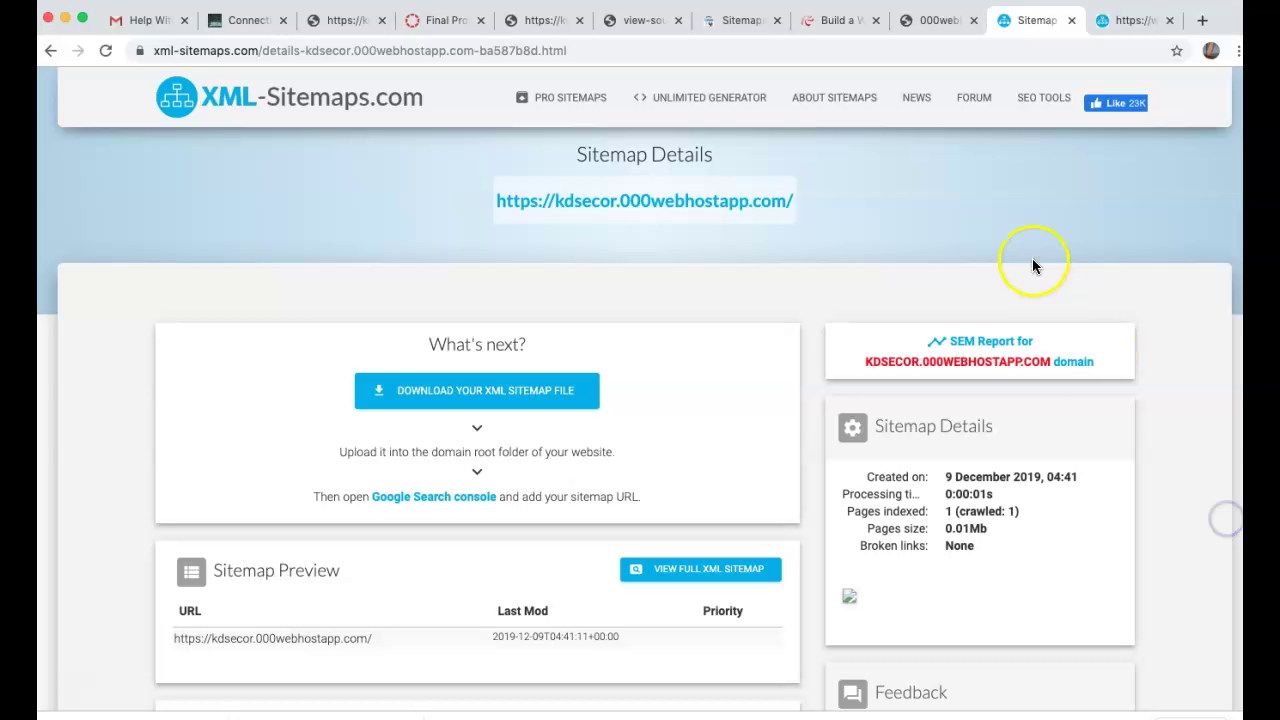
mouse_move(722, 117)
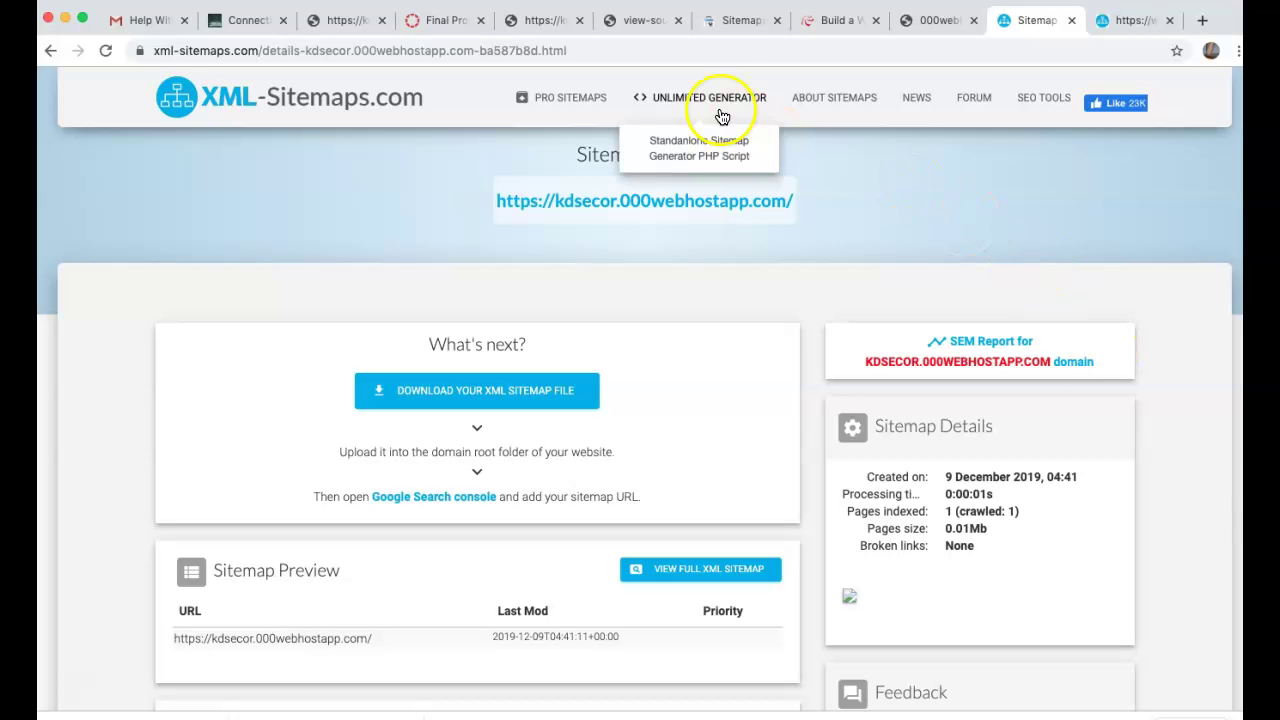
click(739, 22)
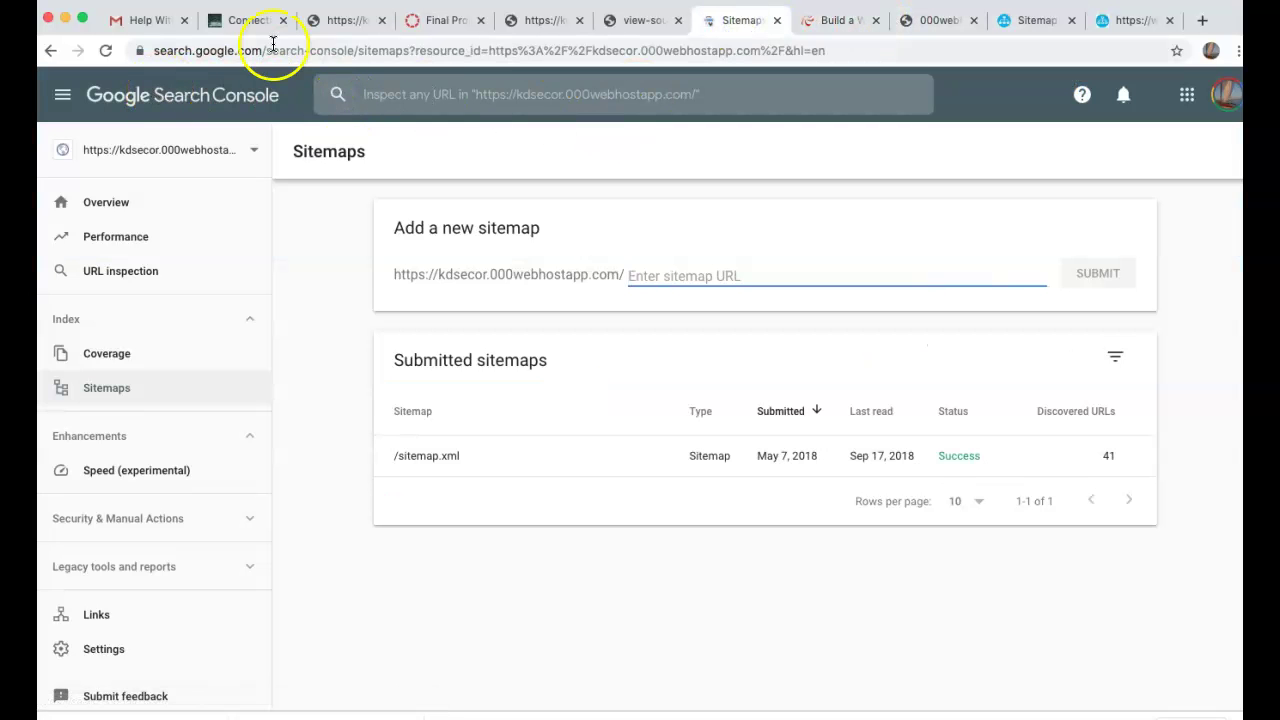
text(s)
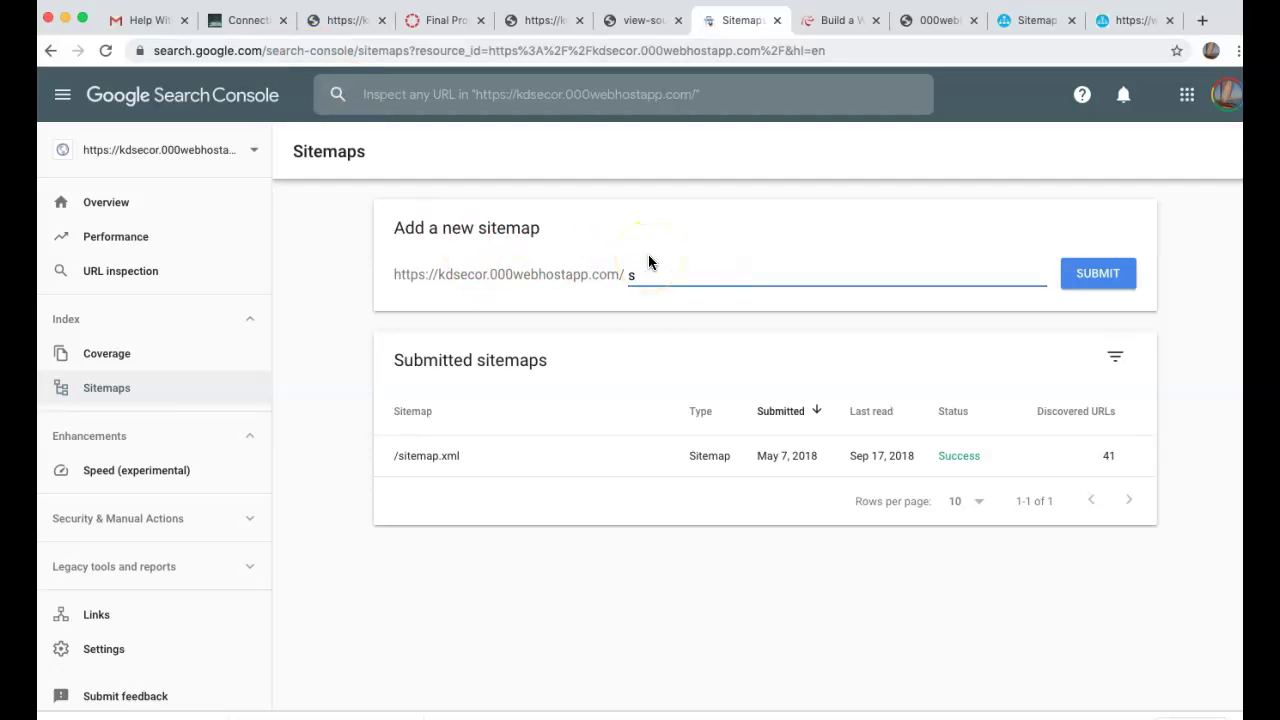
click(635, 346)
text(itemap.xml)
- Upload sitemap.xml from the Desktop into public_html in the 000webhost File Manager
click(835, 20)
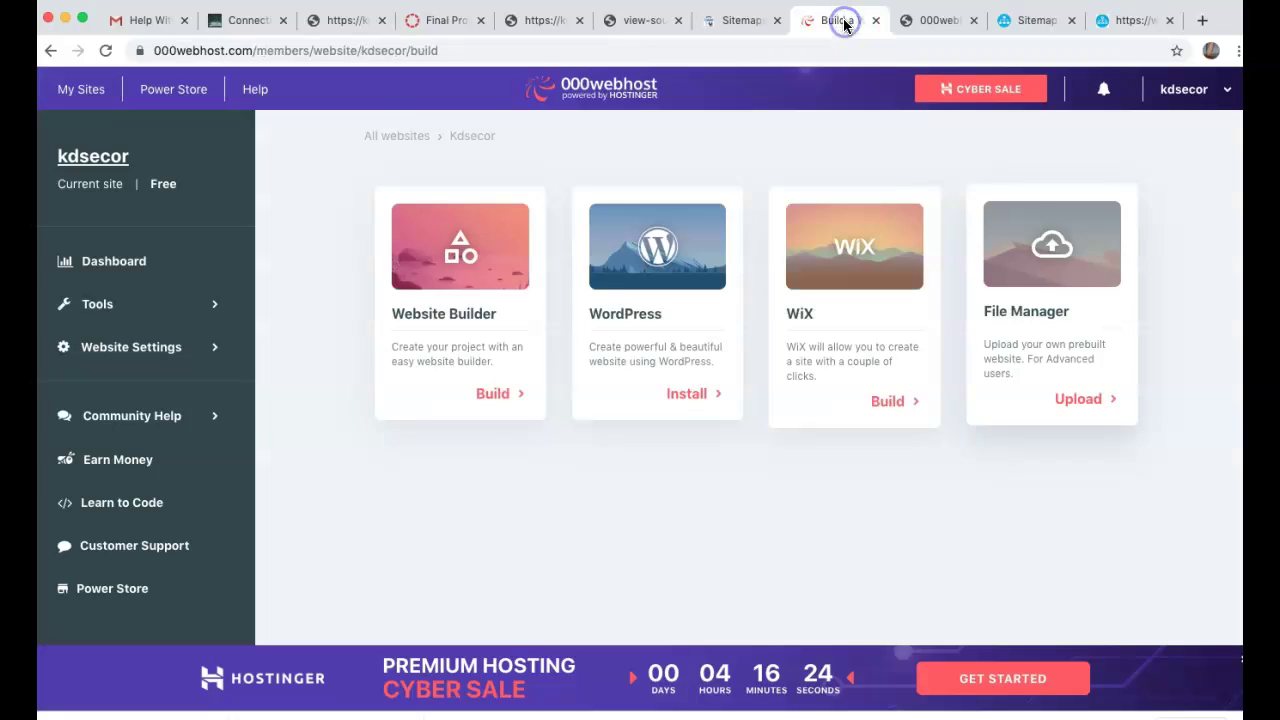
click(930, 20)
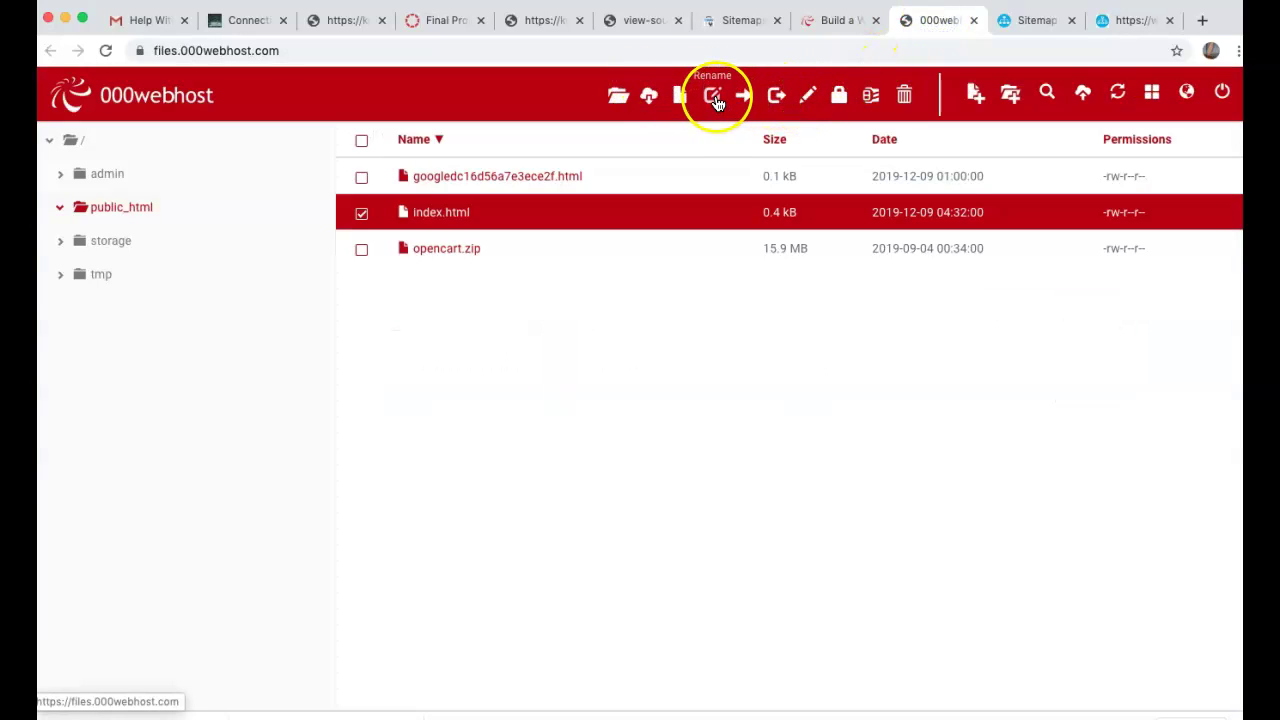
click(1083, 93)
click(666, 211)
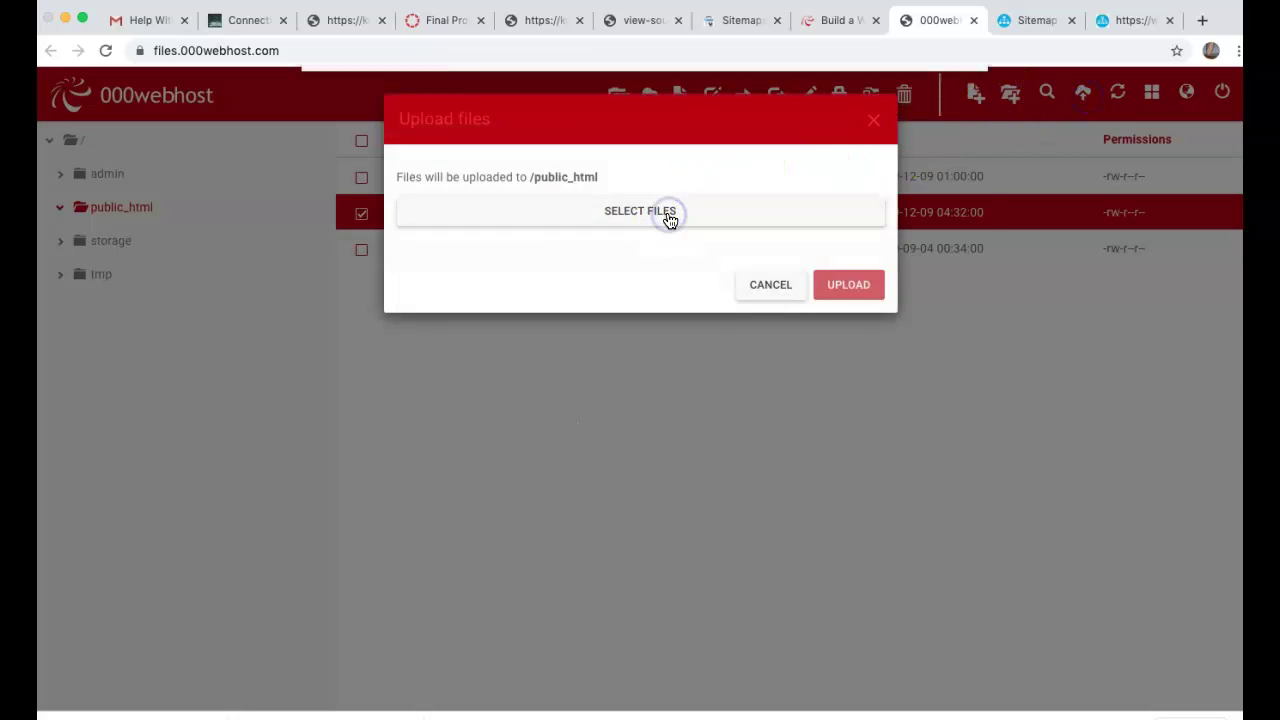
click(490, 325)
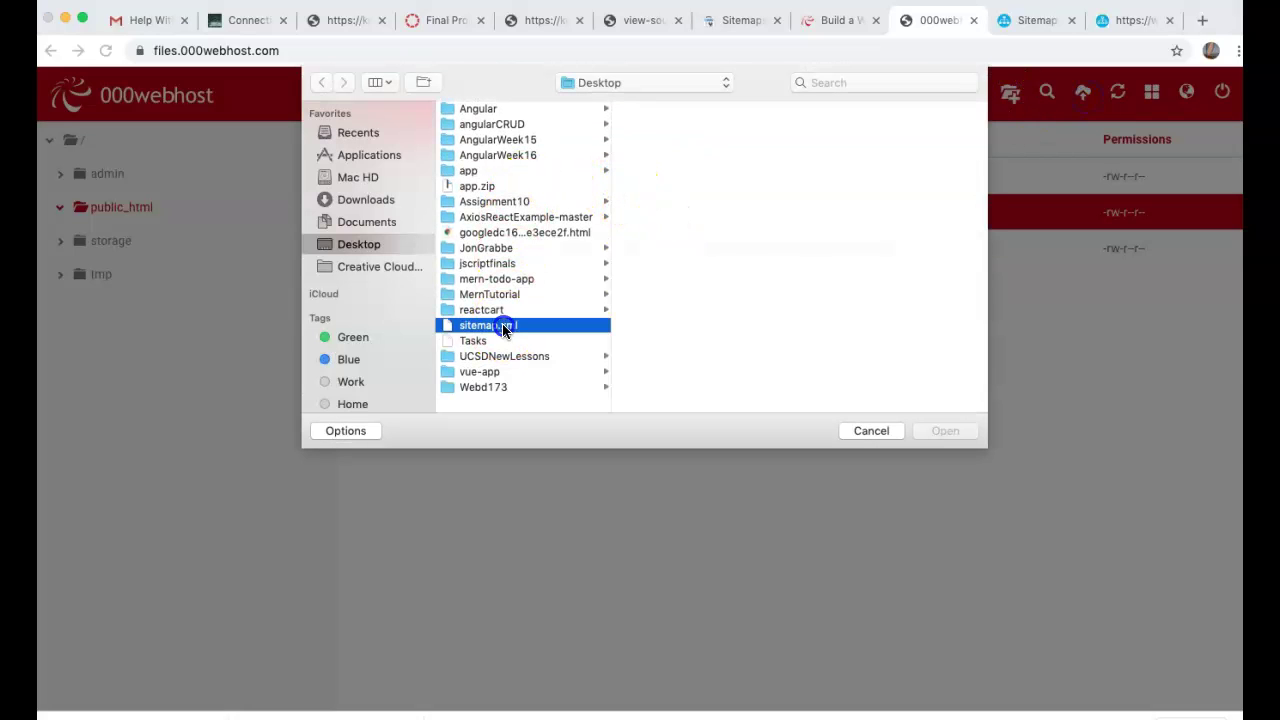
click(940, 430)
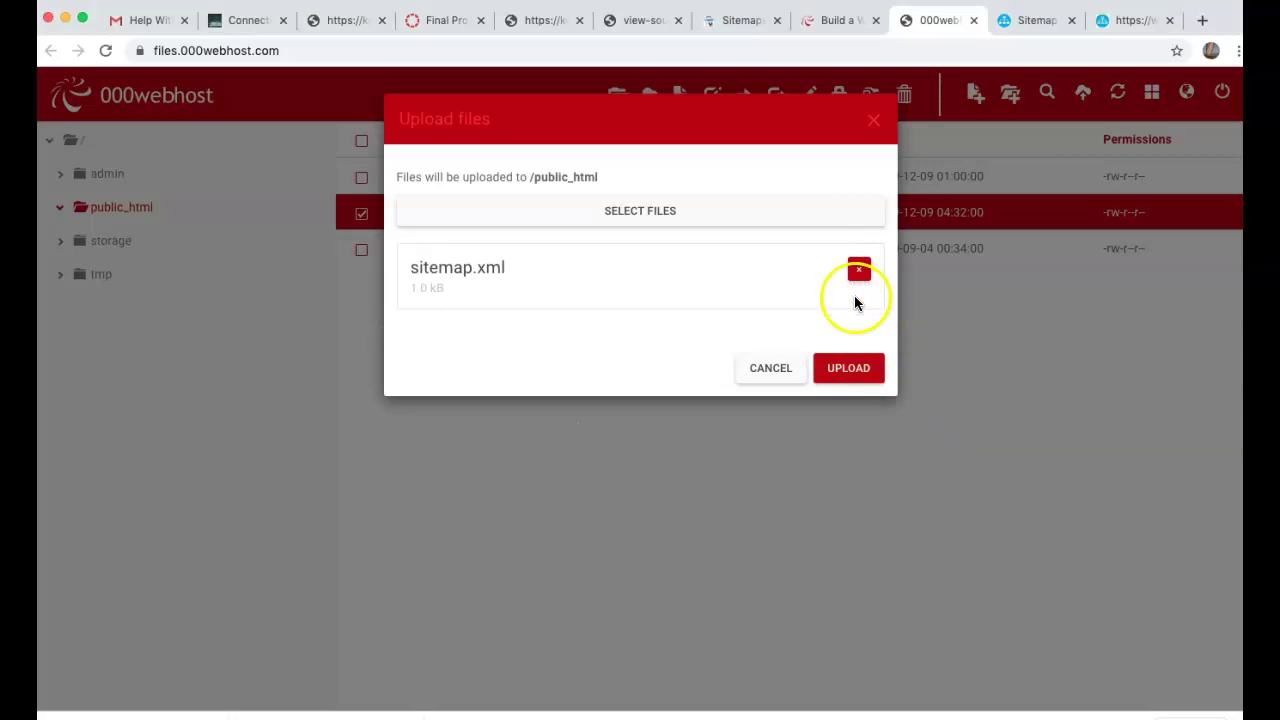
click(852, 368)
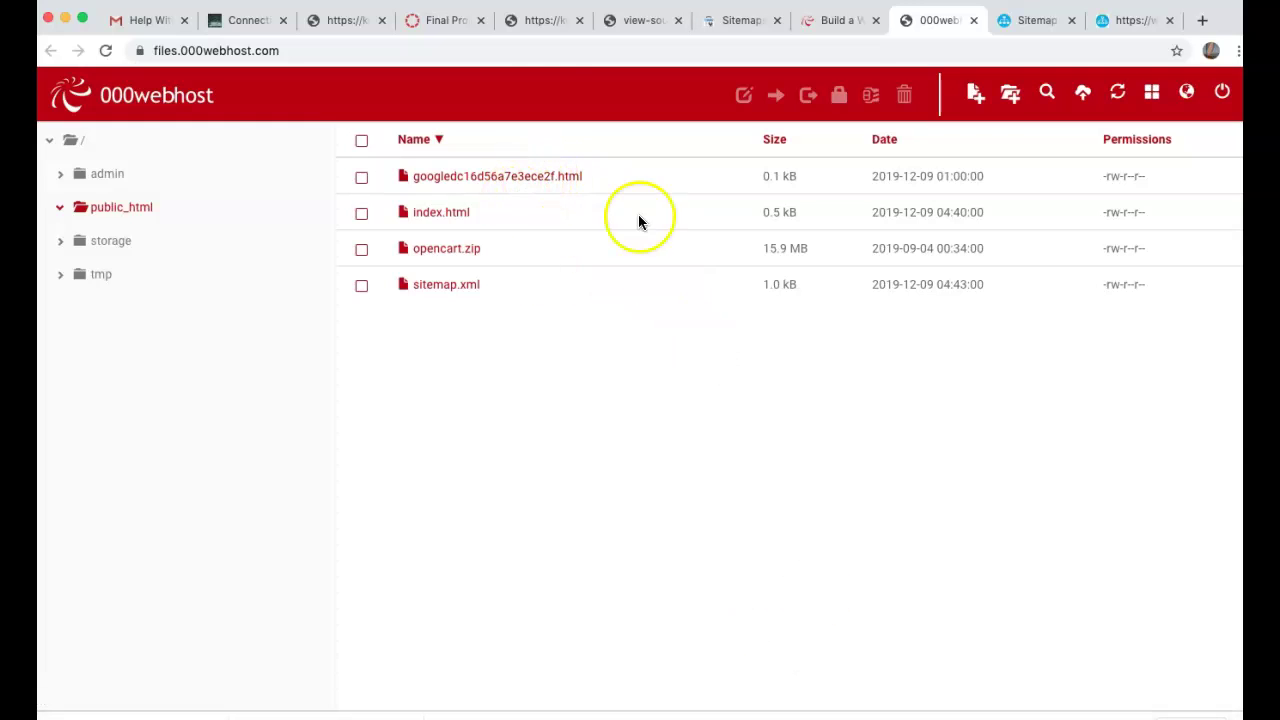
- Submit sitemap.xml, dismiss the confirmation, and reload Sitemaps to see Success status
click(735, 20)
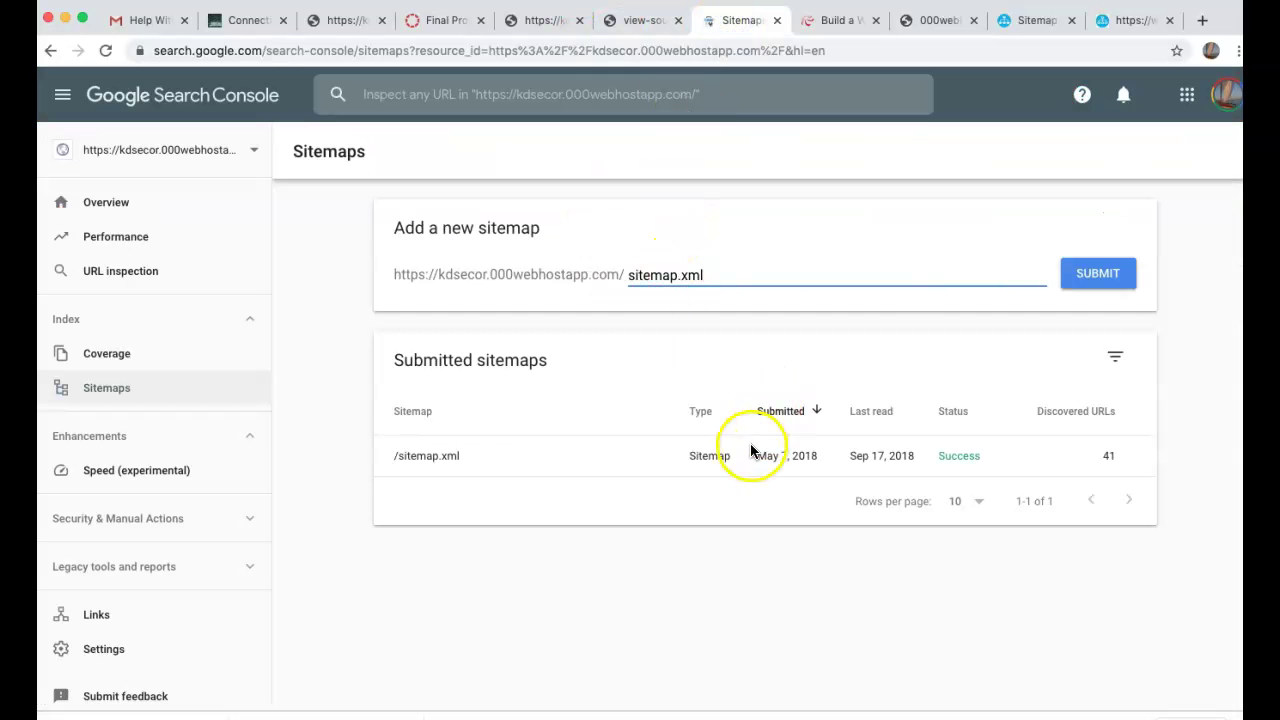
click(1084, 282)
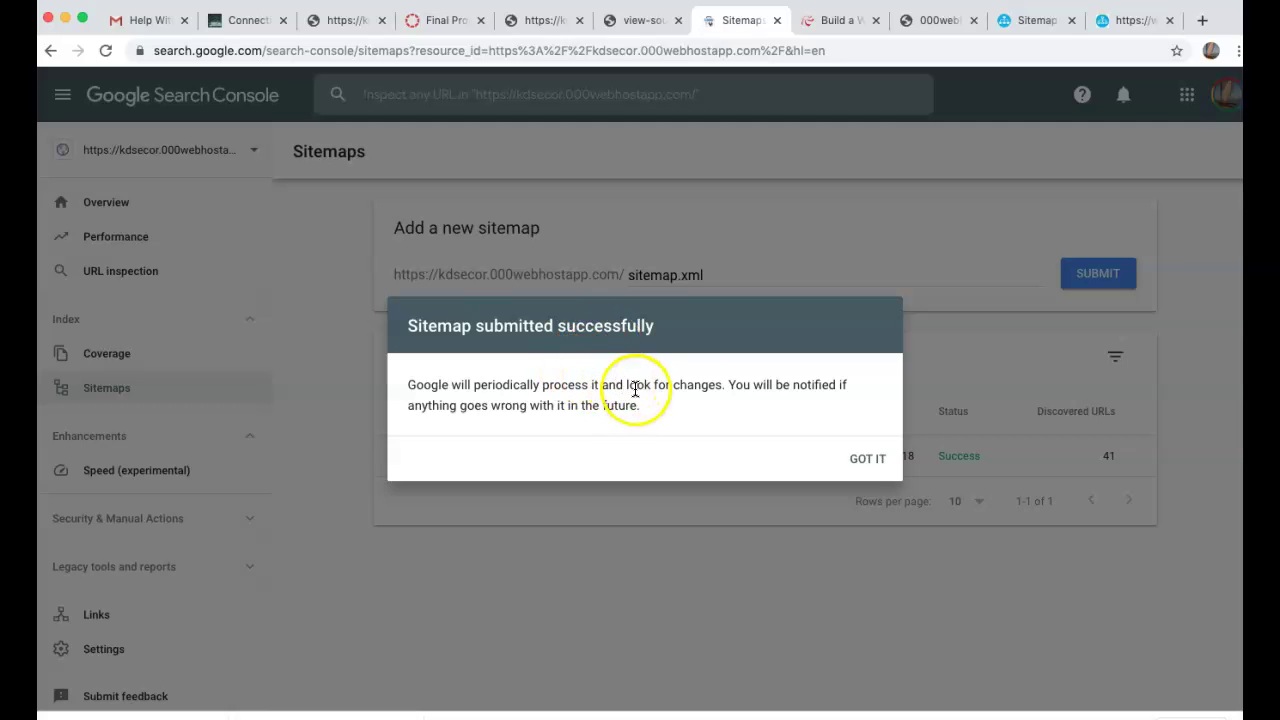
click(865, 458)
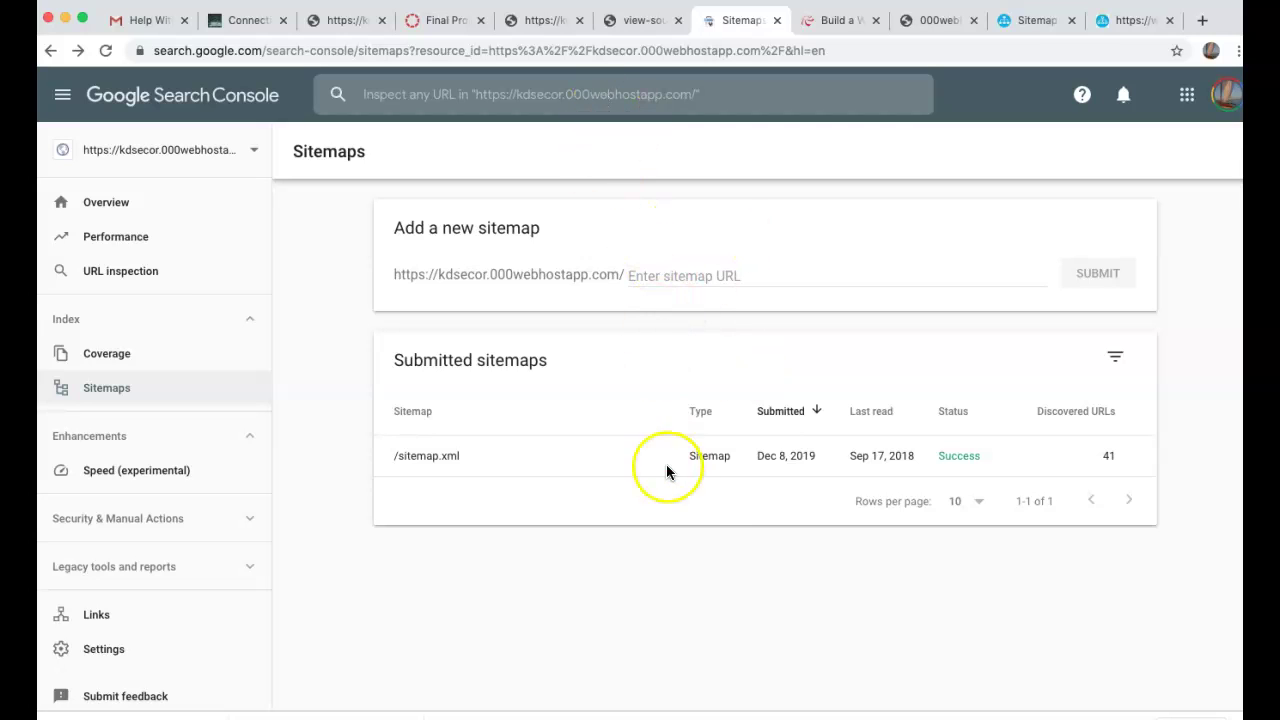
click(728, 51)
key(Return)
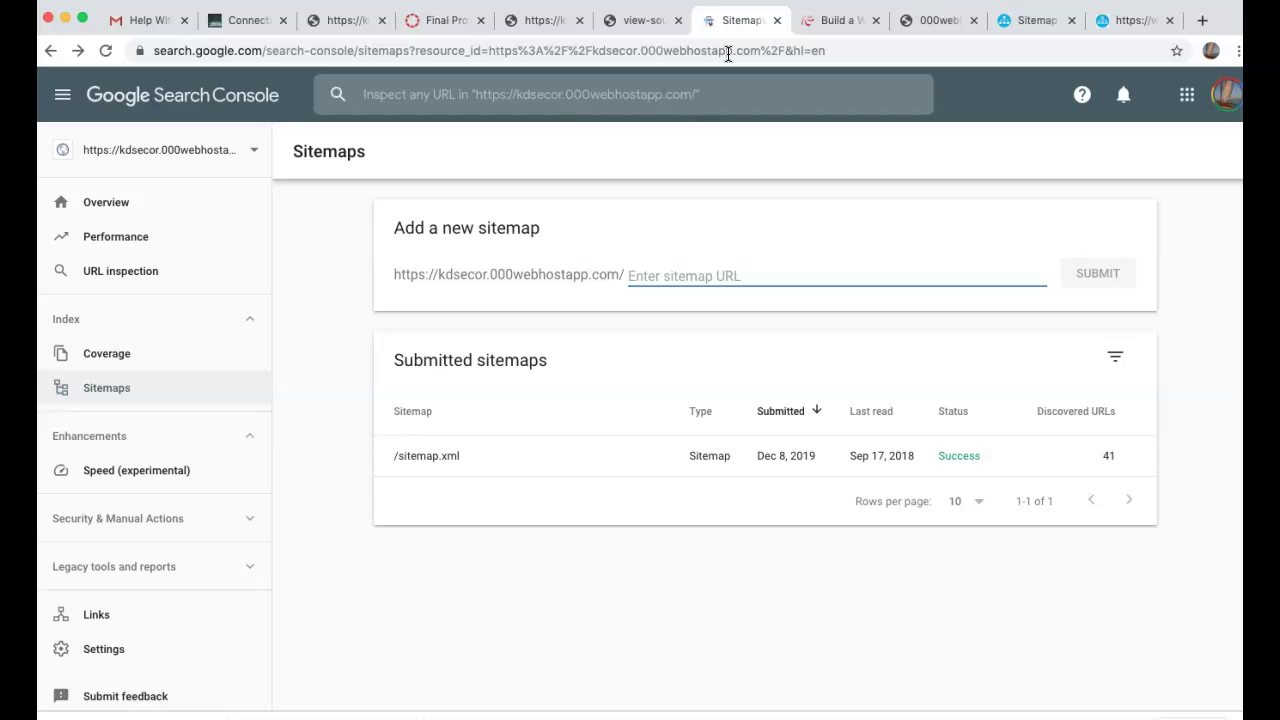